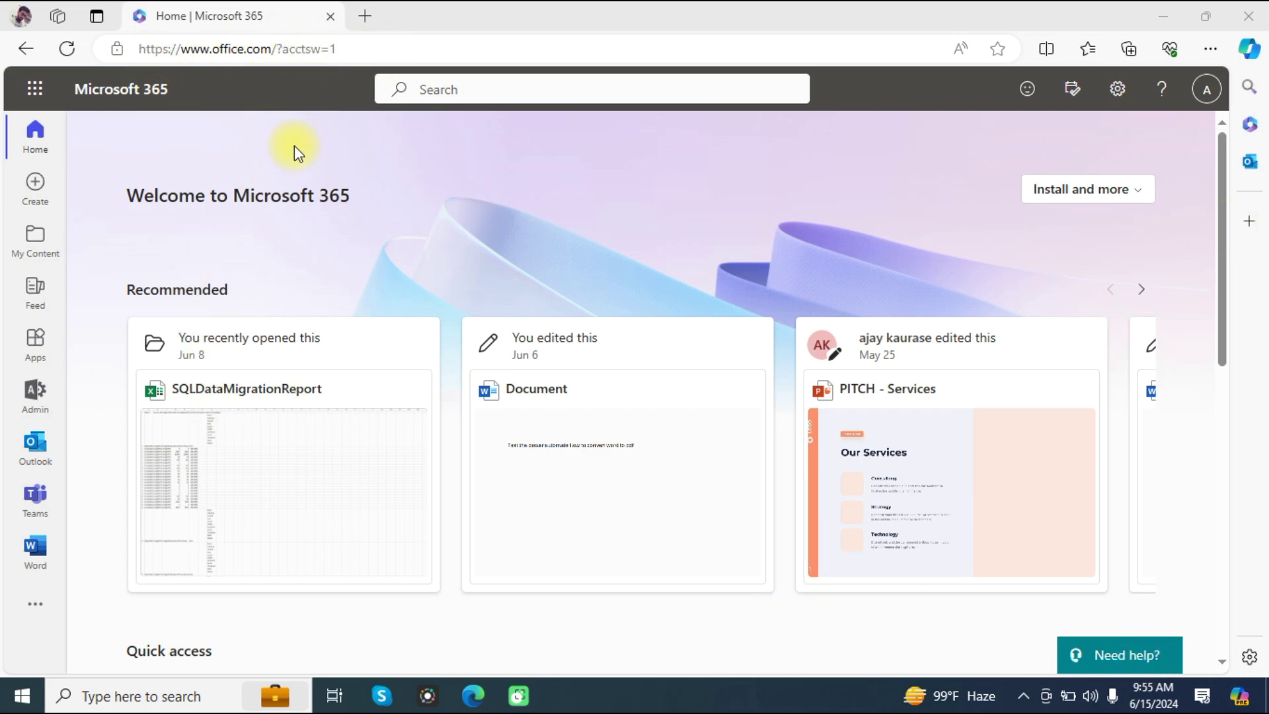
Step: Search Microsoft 365 for 'power' and open Power Automate
left_click(457, 91)
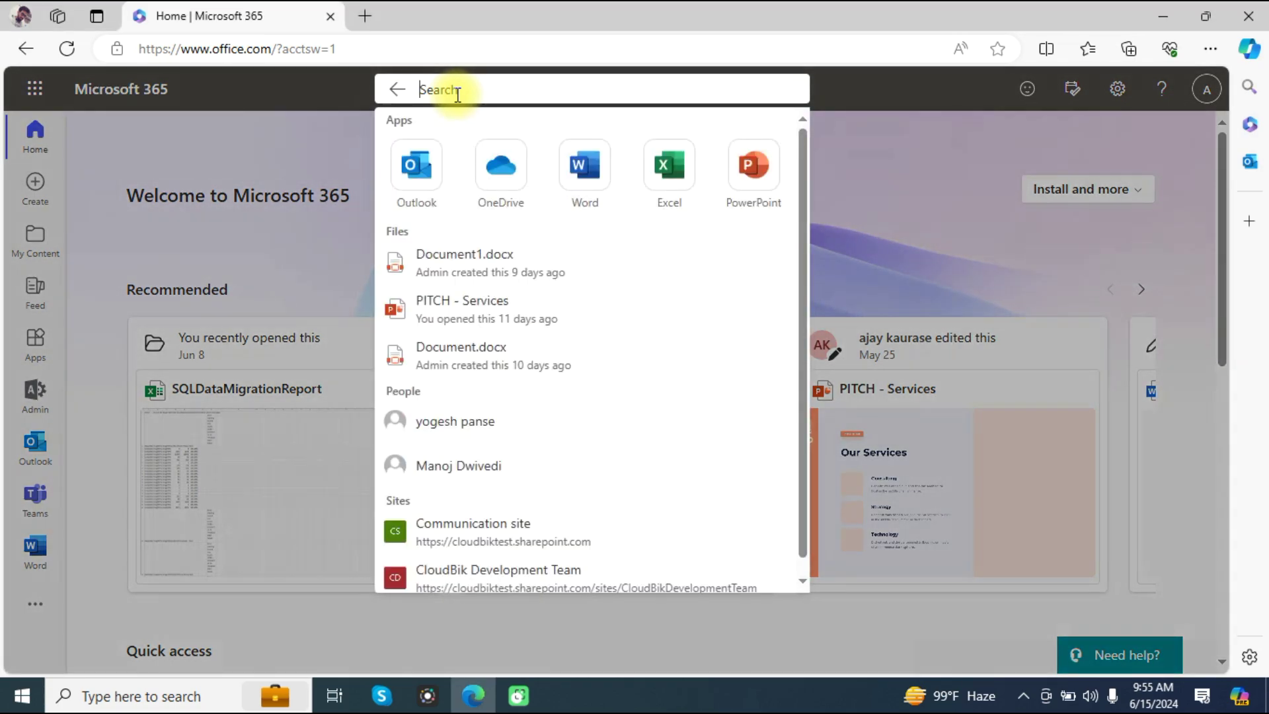
type("power")
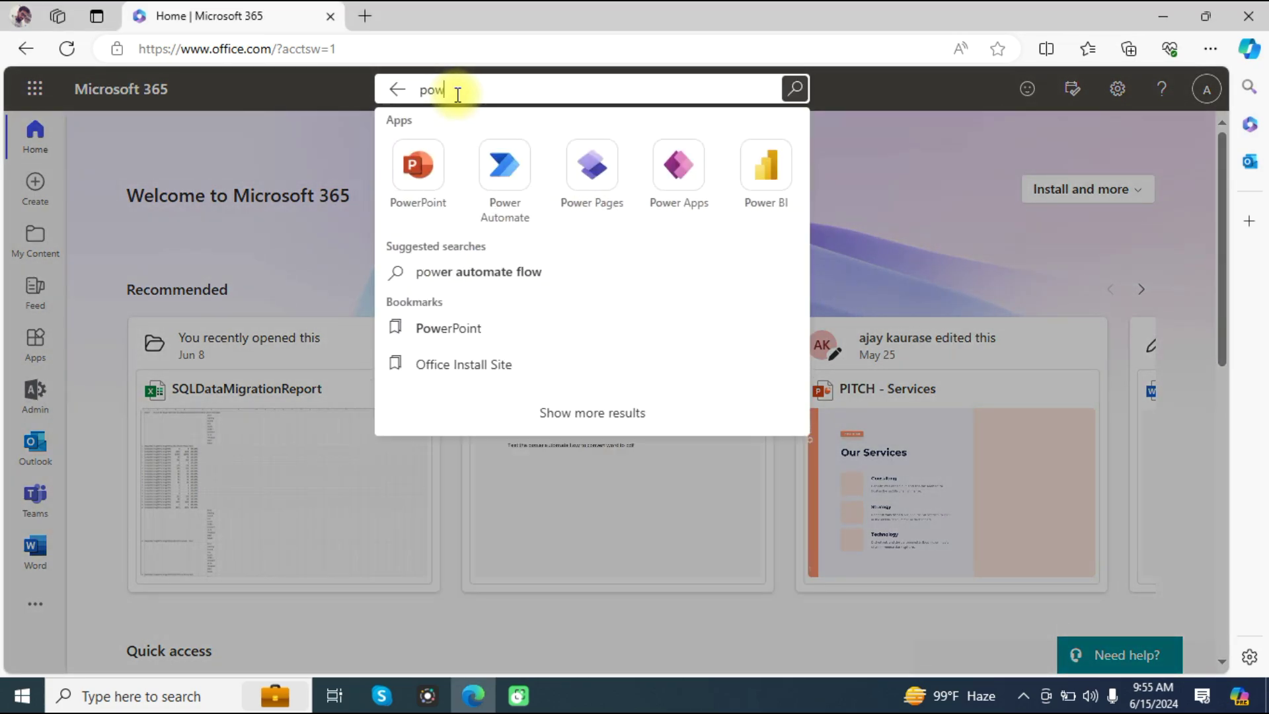
left_click(500, 159)
Step: Search 'sharepoint', open SharePoint in its own tab, and return to Power Automate
key("ctrl+shift+Tab")
type("sha")
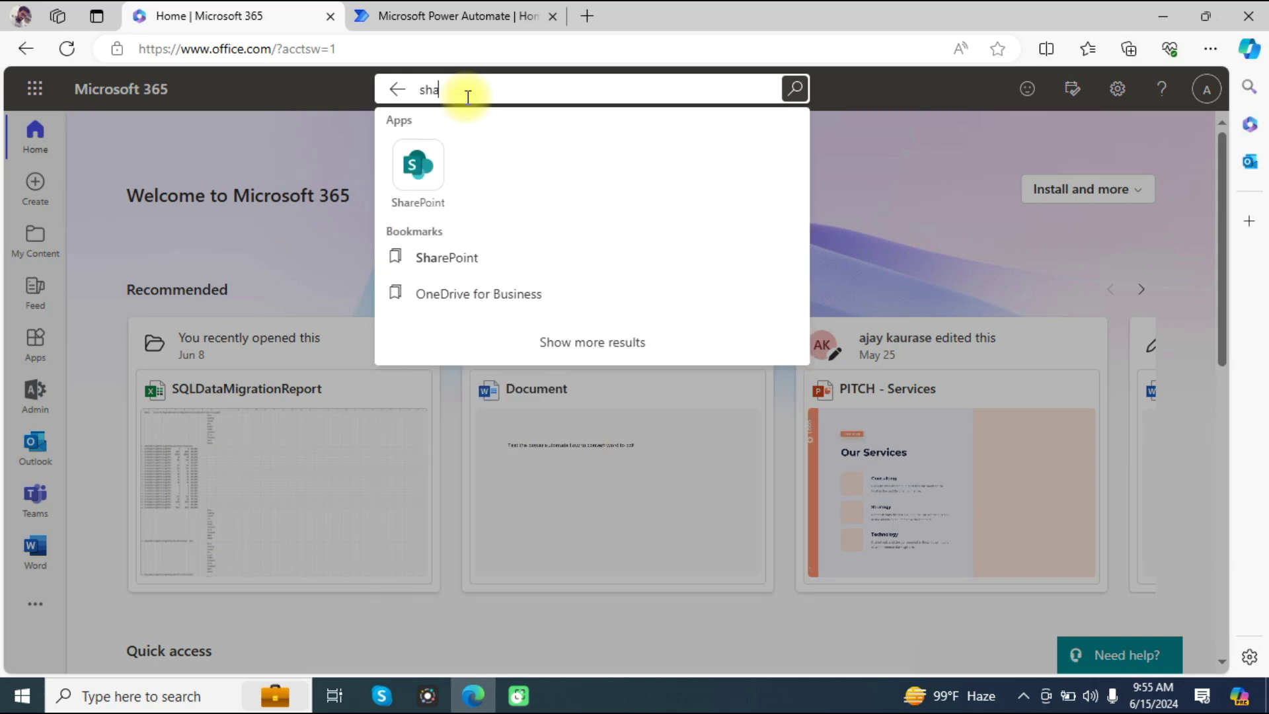
type("repoint")
left_click(416, 165)
key("ctrl+Tab")
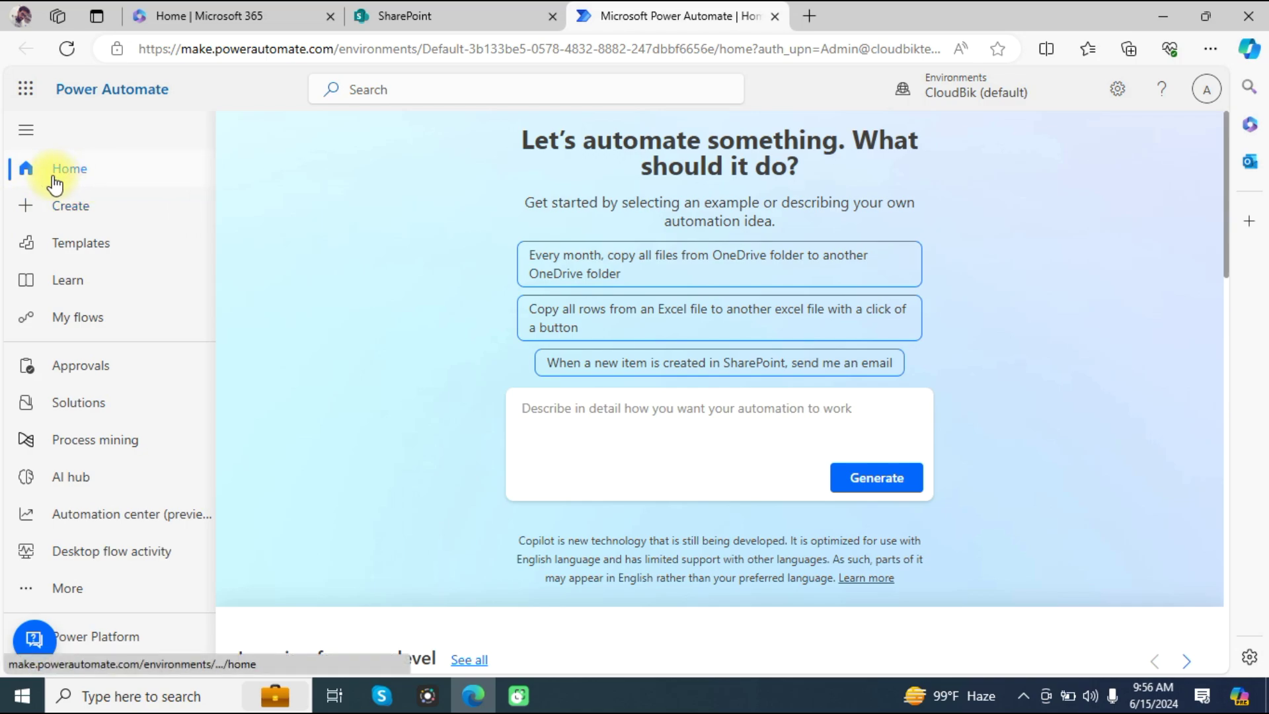
Step: From the Create page, choose the Automated cloud flow option
left_click(78, 209)
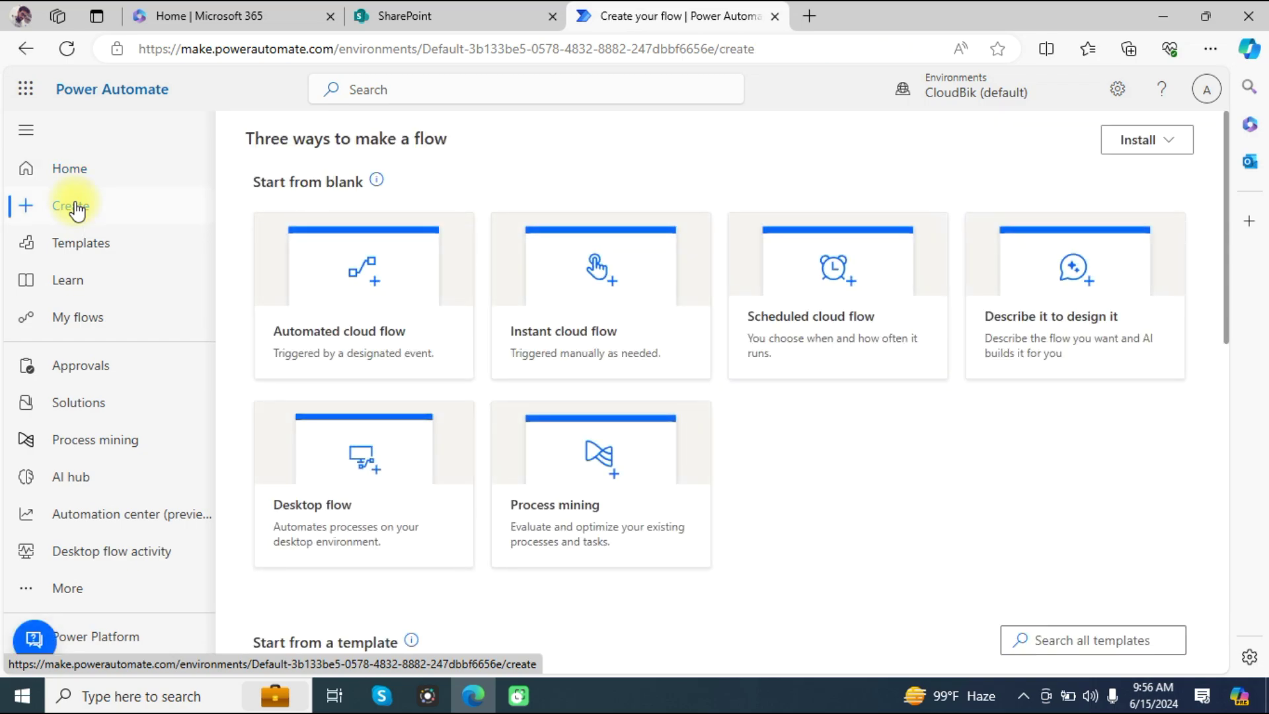
left_click(389, 302)
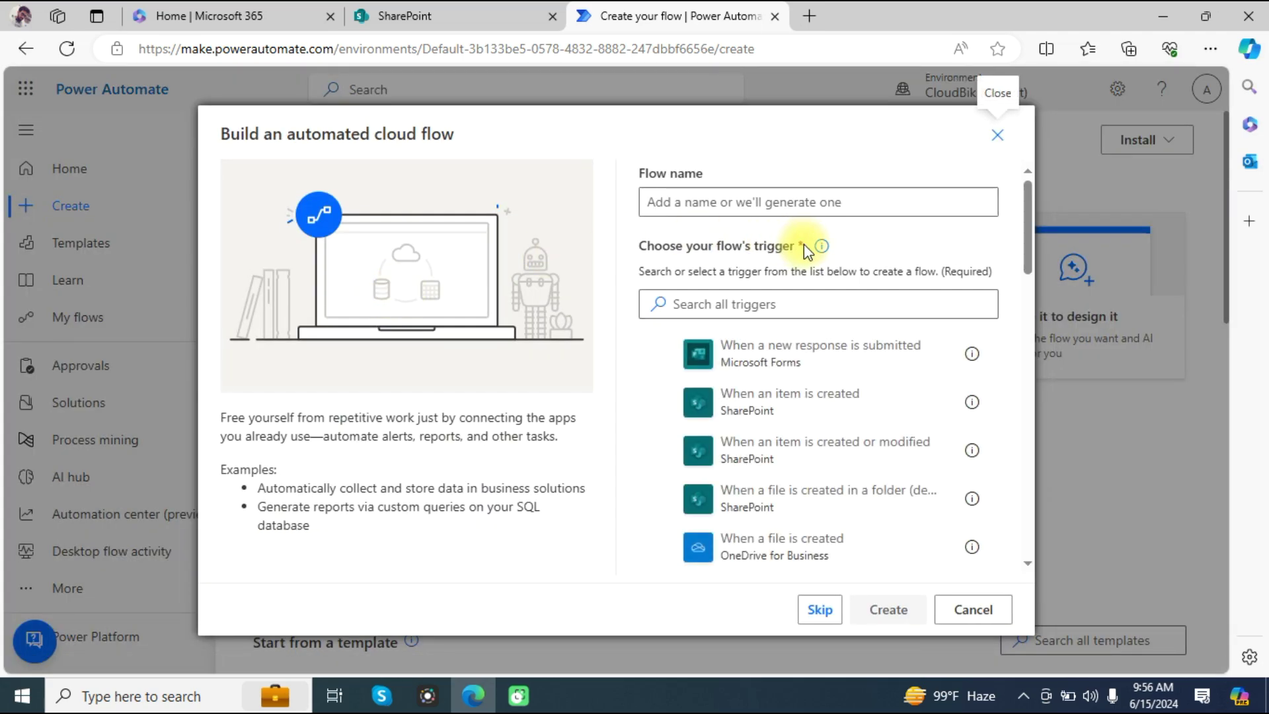
Step: Create flow 'Convert Word to PDF' with SharePoint's When a file is created (properties only) trigger
left_click(803, 202)
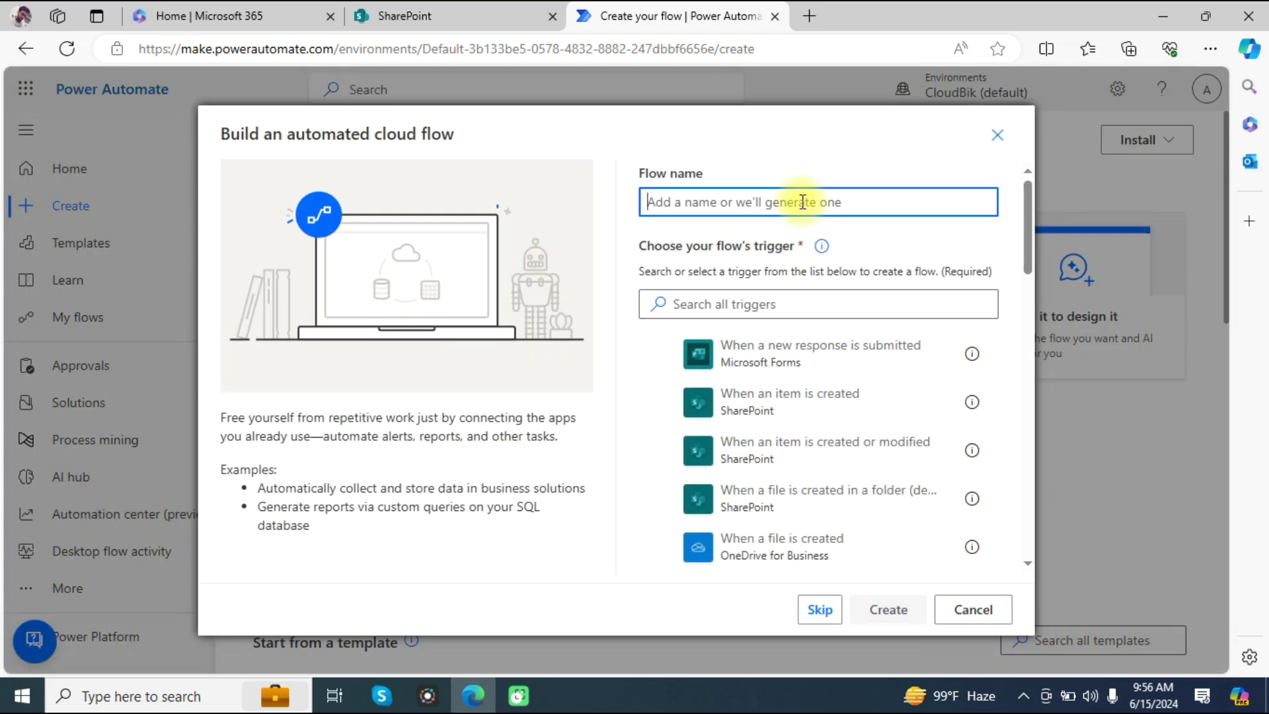
type("C")
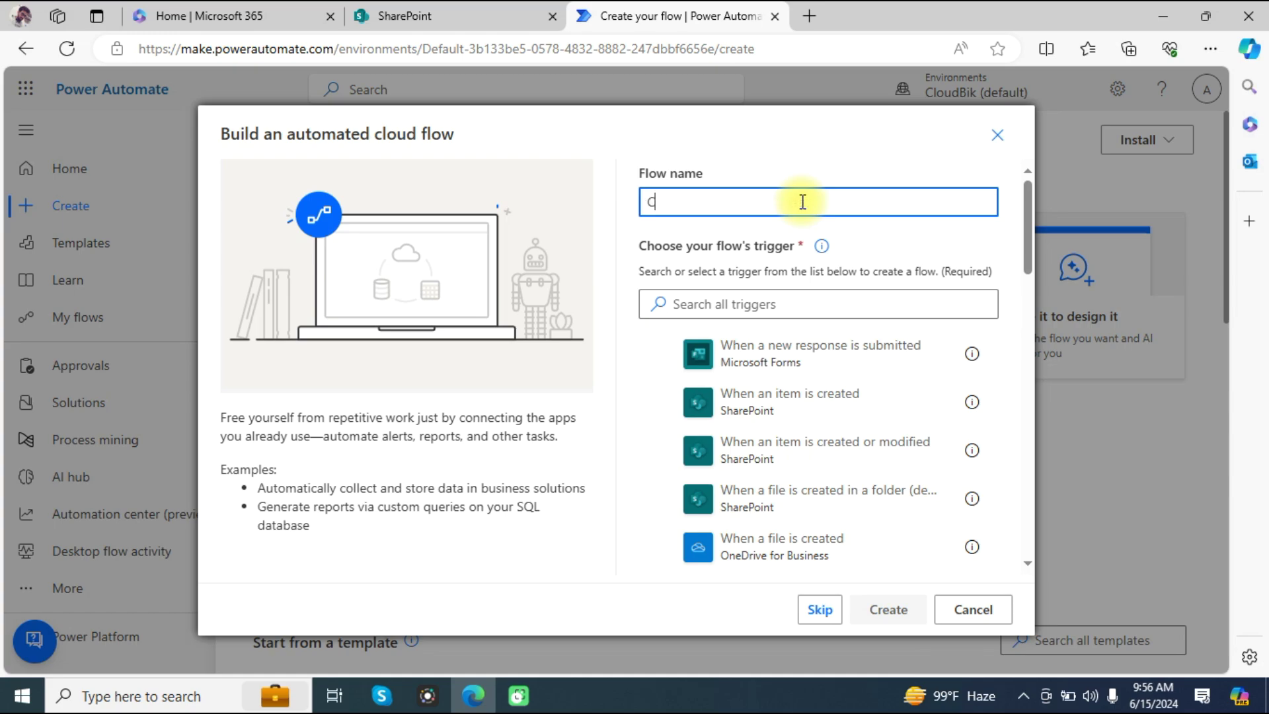
type("onvert Word to PDF")
left_click(749, 302)
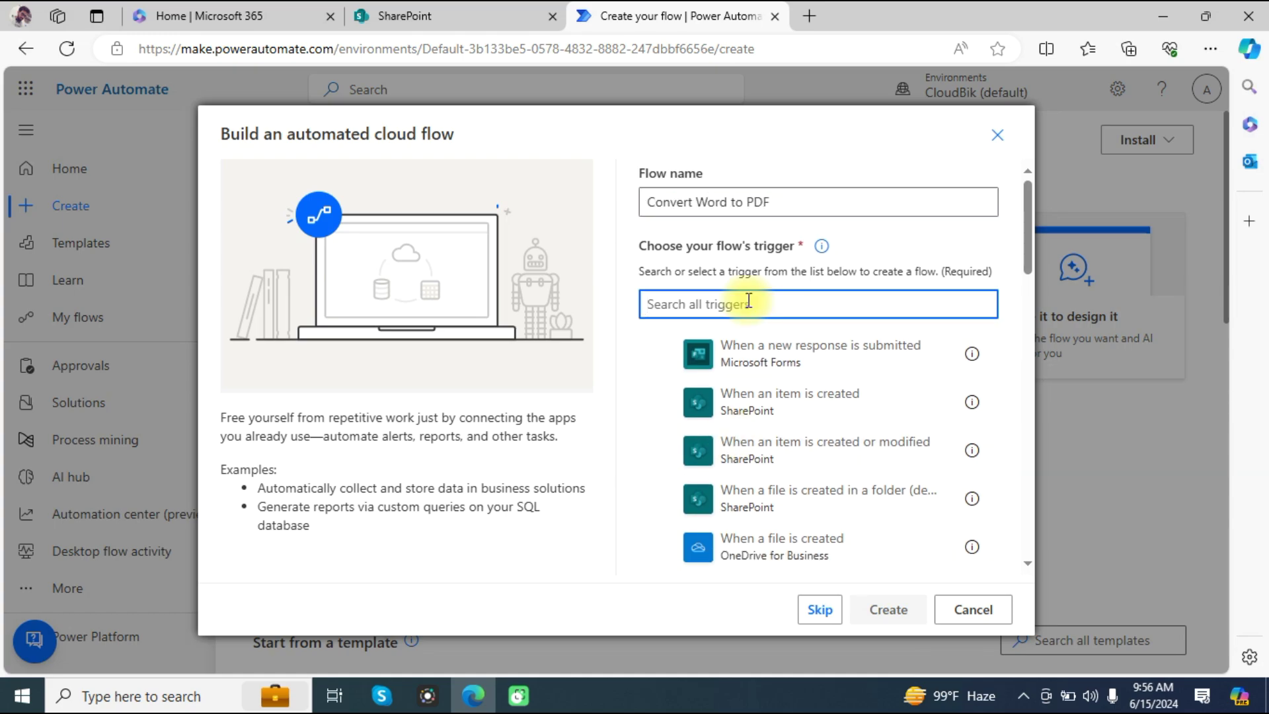
type("when a file is cre")
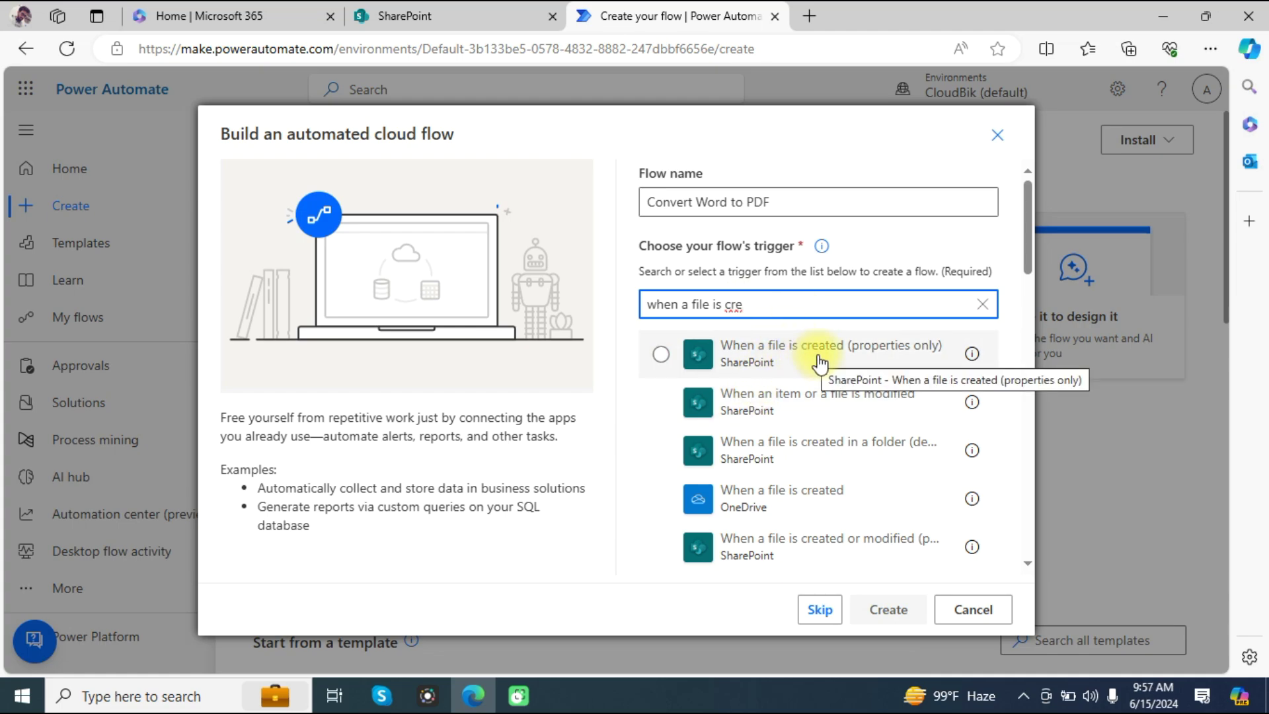
left_click(663, 356)
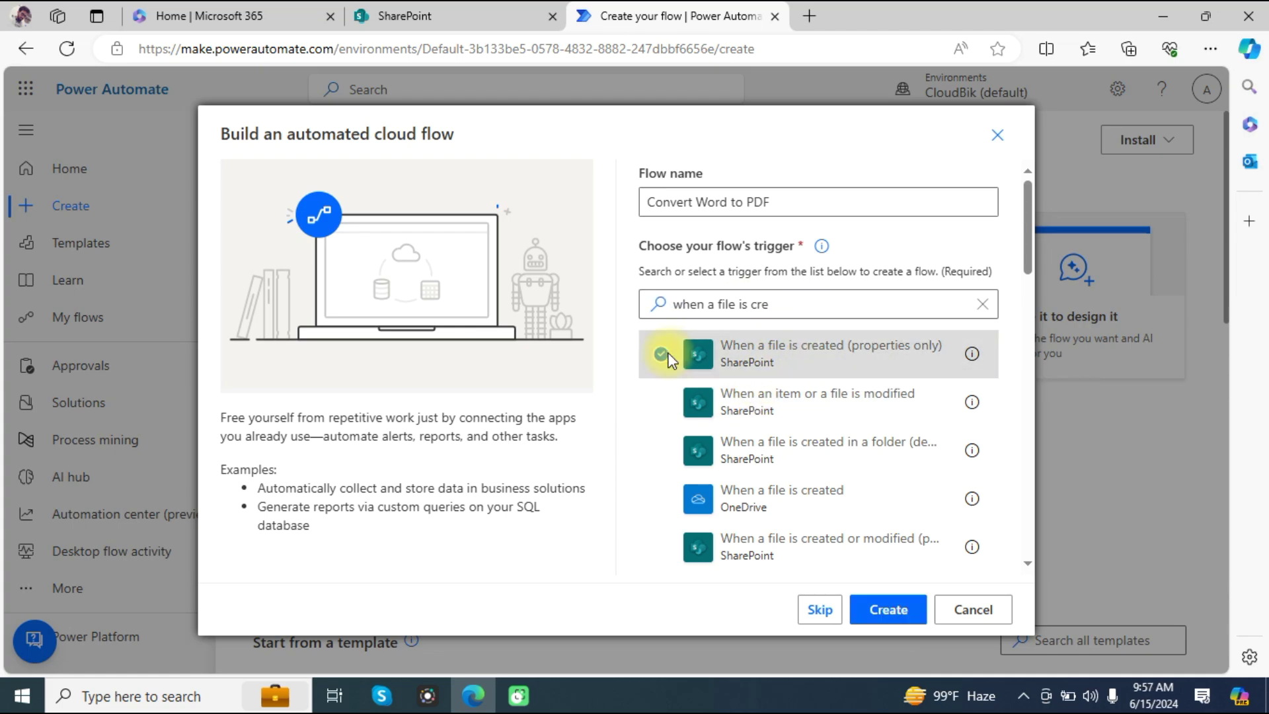
left_click(889, 609)
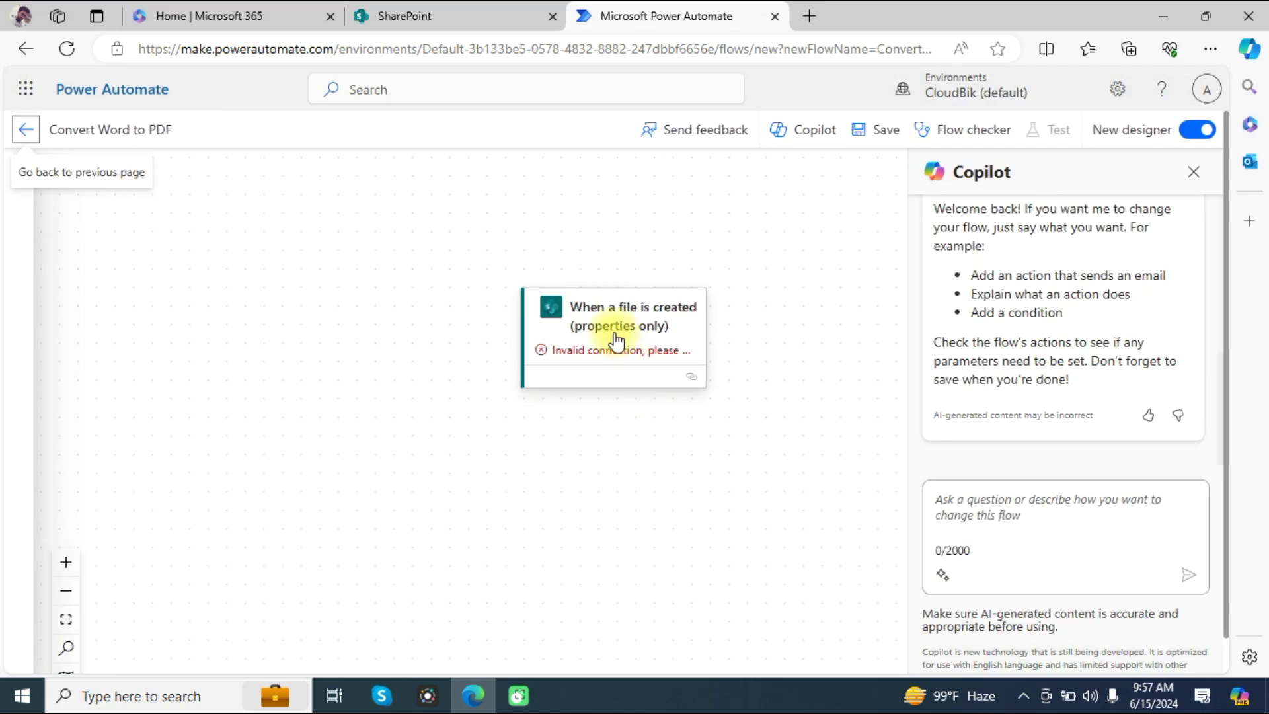
Step: Point the trigger at the CloudBik Development Team site's Documents library, then switch to SharePoint
left_click(668, 327)
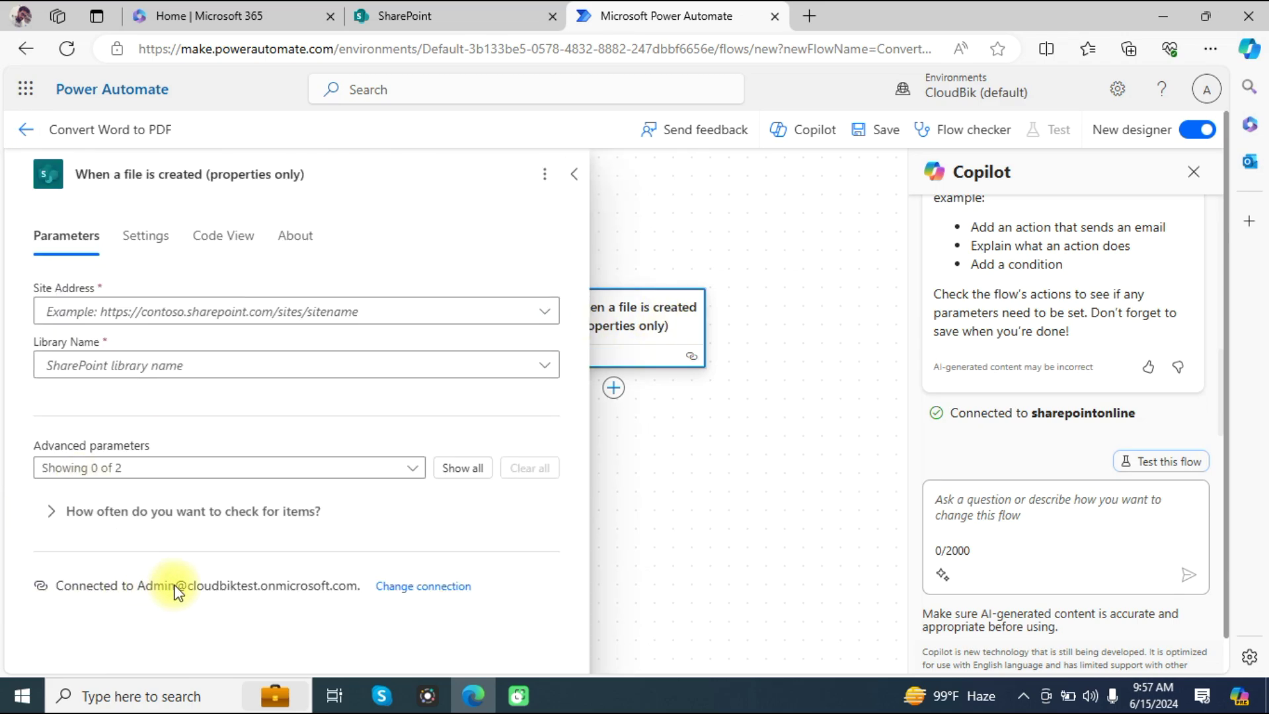
left_click(205, 314)
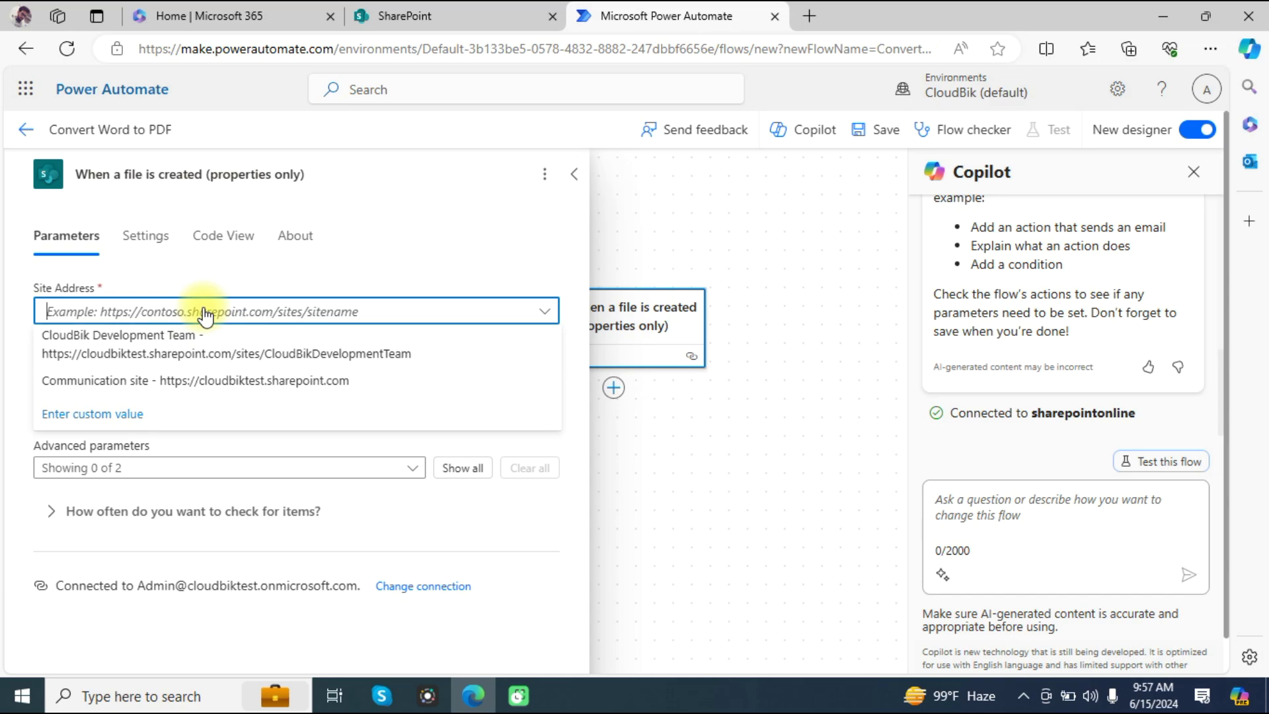
left_click(309, 357)
left_click(285, 374)
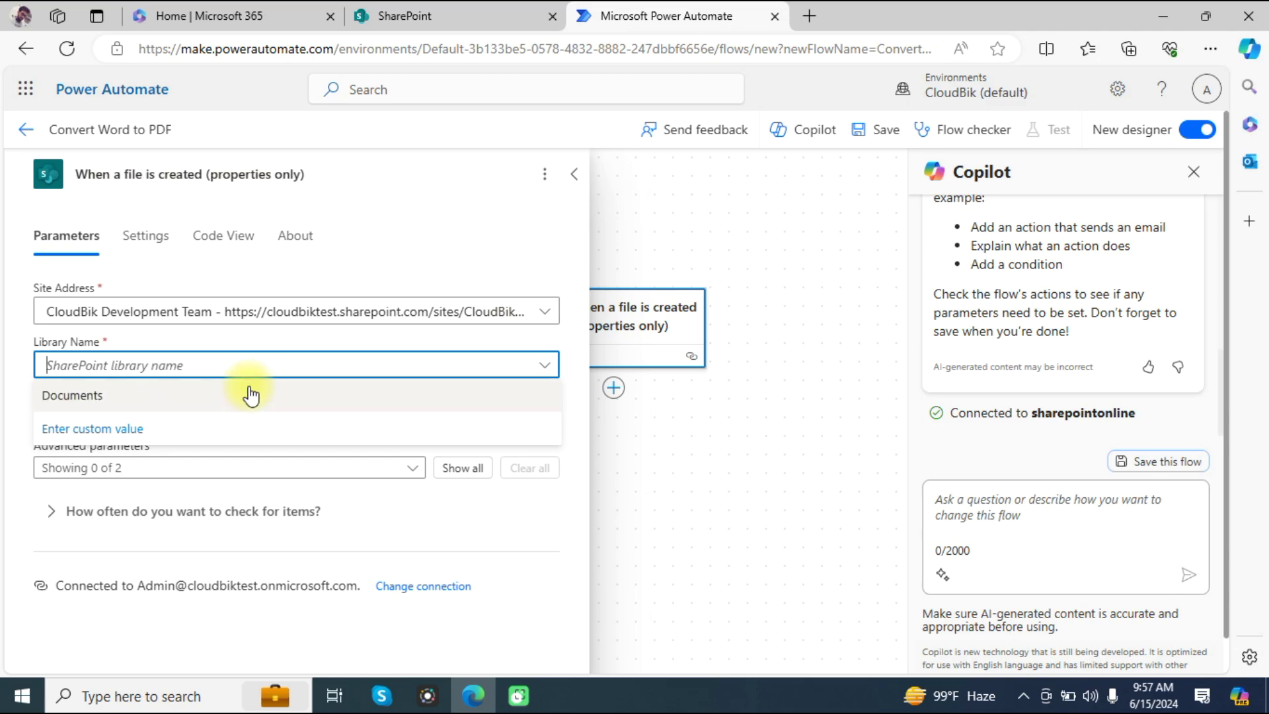
left_click(212, 403)
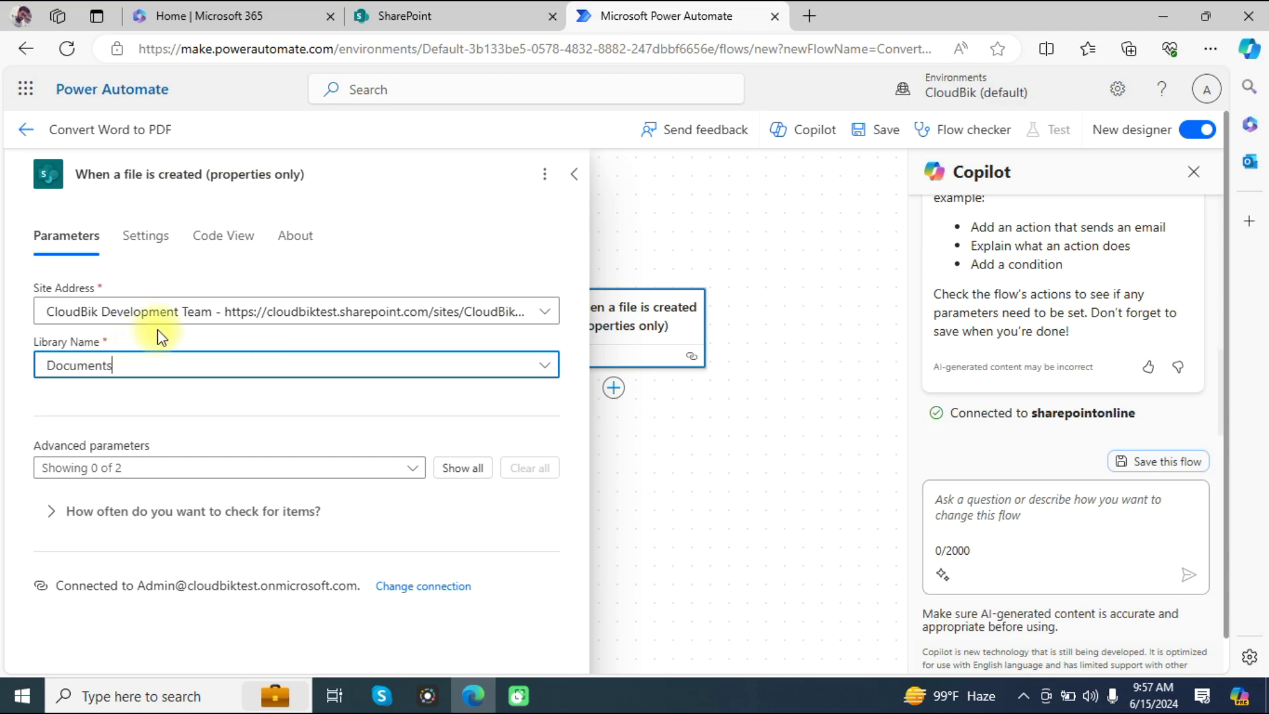
left_click(405, 13)
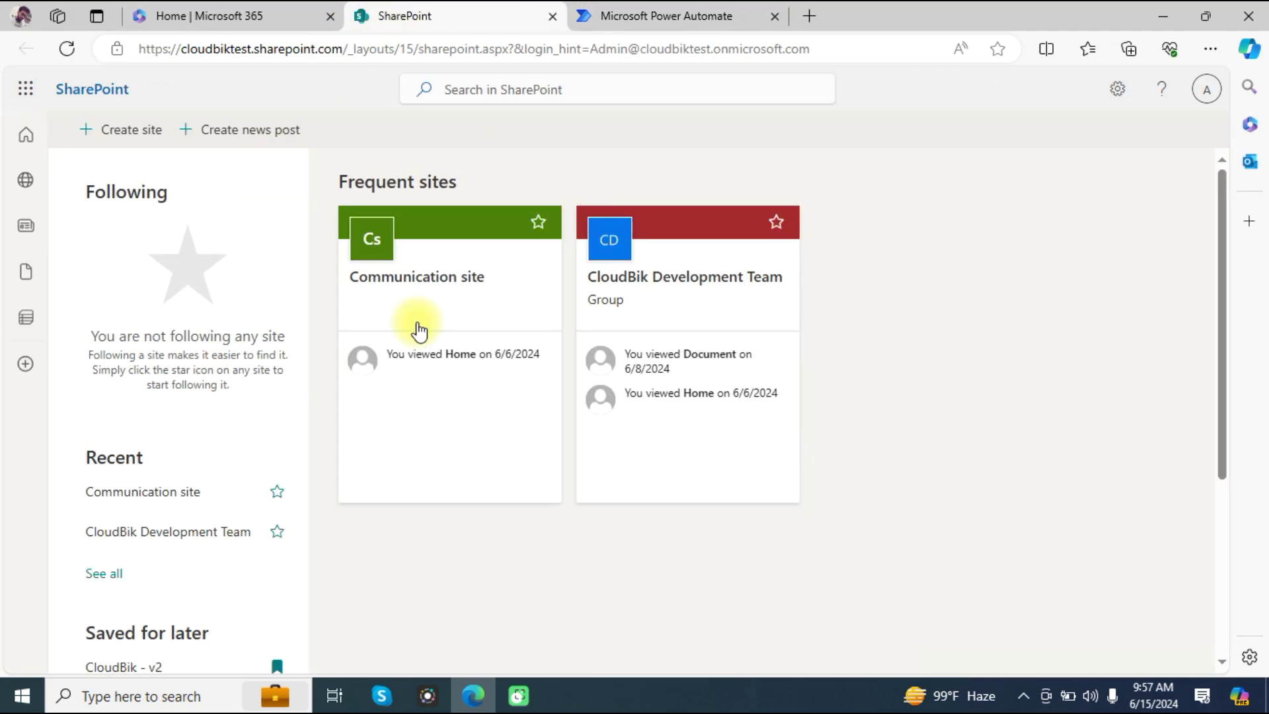
Step: Confirm the team site's Documents > PDF Document folder is empty, then return to Power Automate
left_click(740, 278)
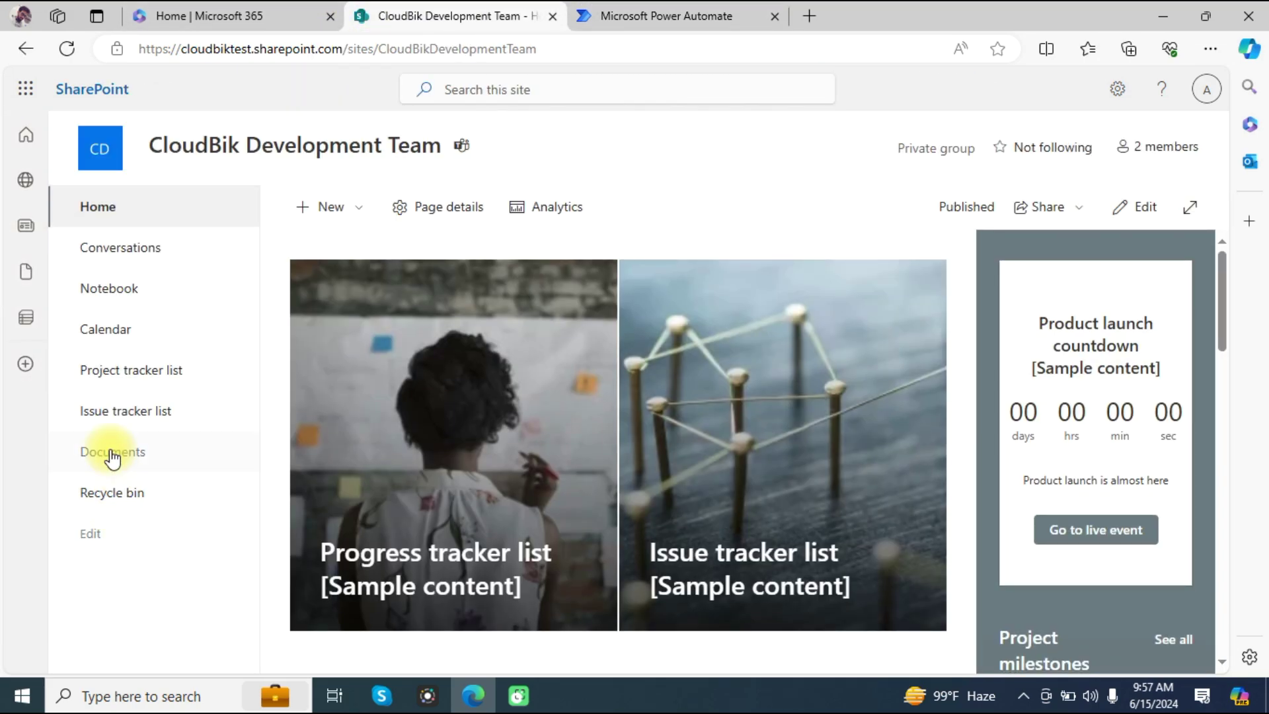
left_click(113, 456)
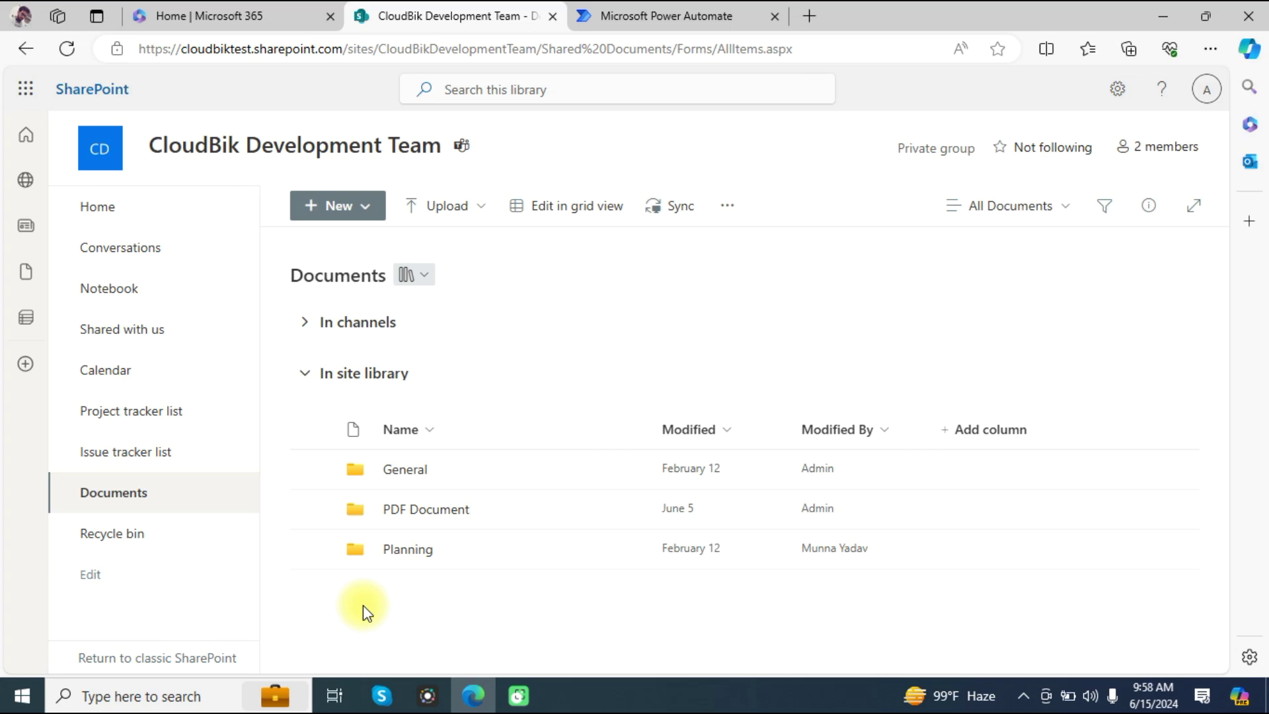
left_click(419, 510)
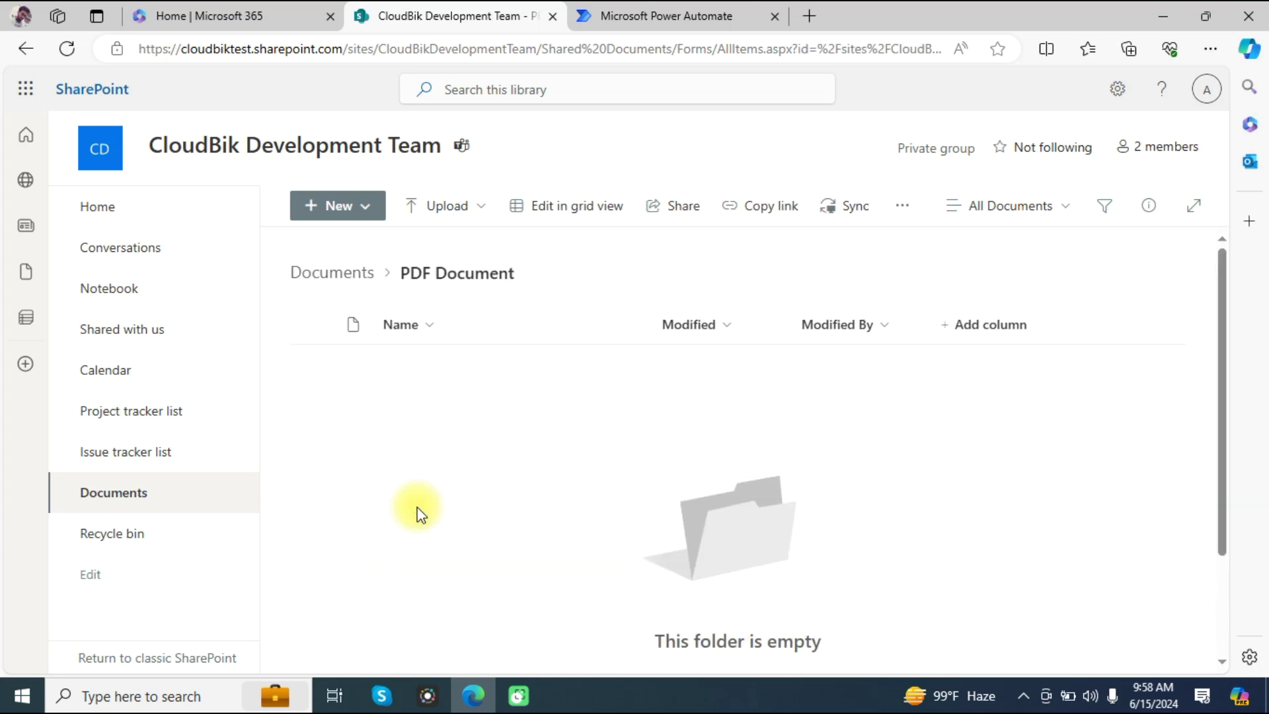
left_click(333, 275)
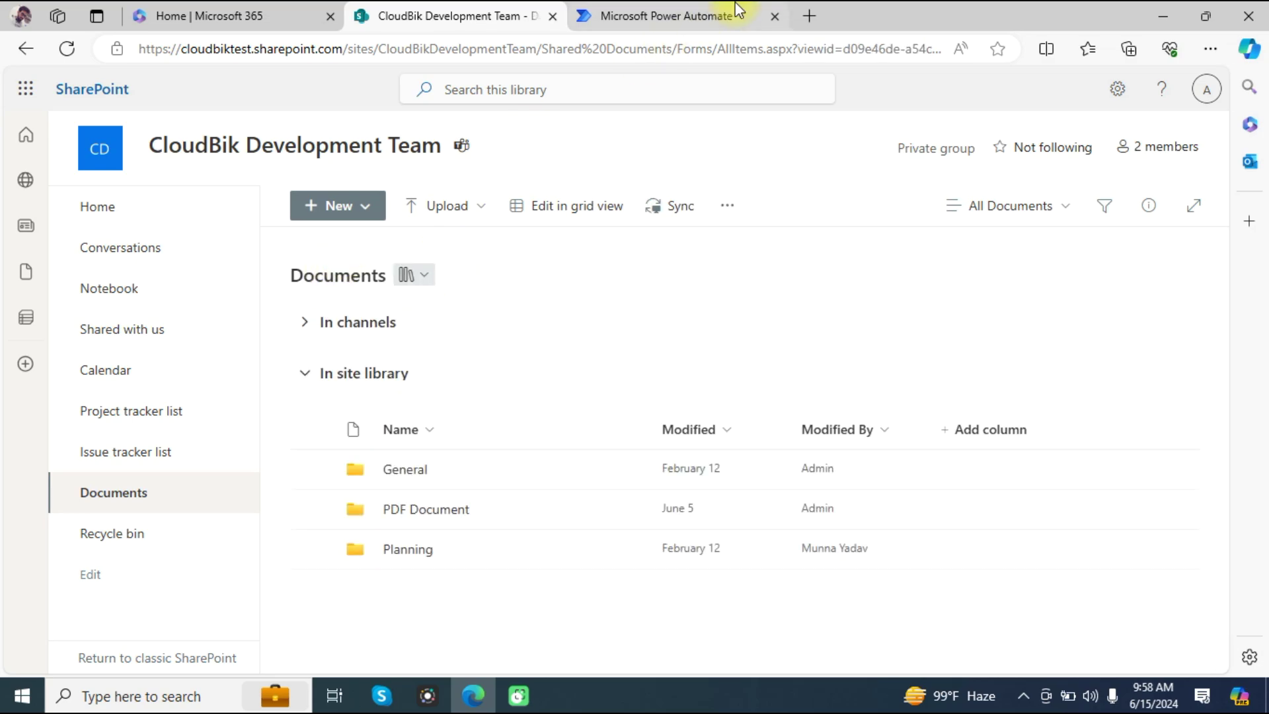
left_click(680, 12)
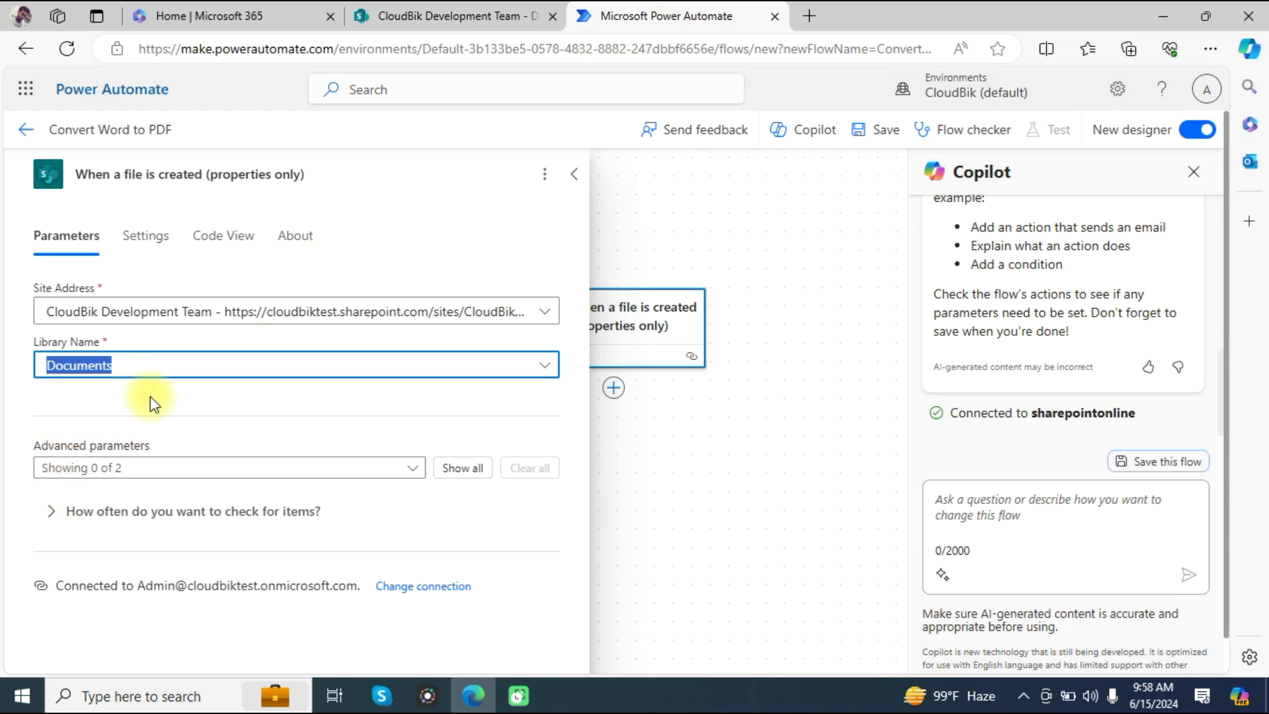
Step: Add a SharePoint 'Get file content' action after the trigger
left_click(802, 476)
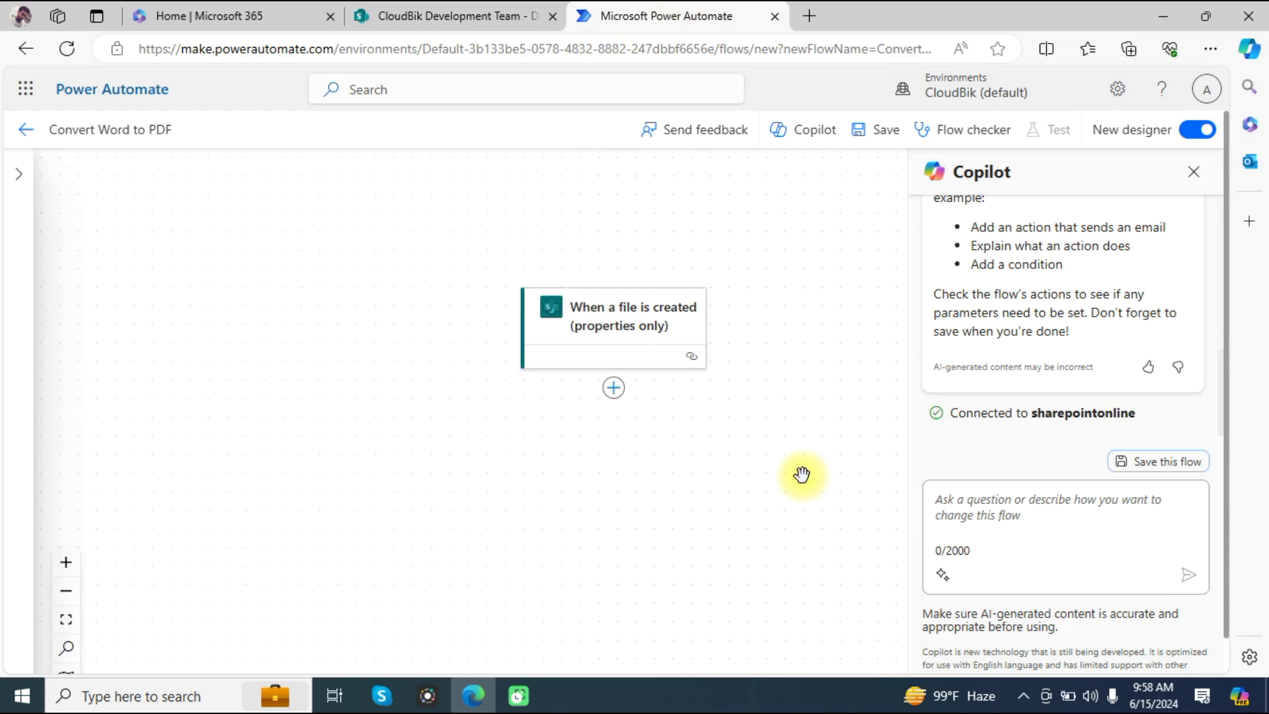
left_click(612, 388)
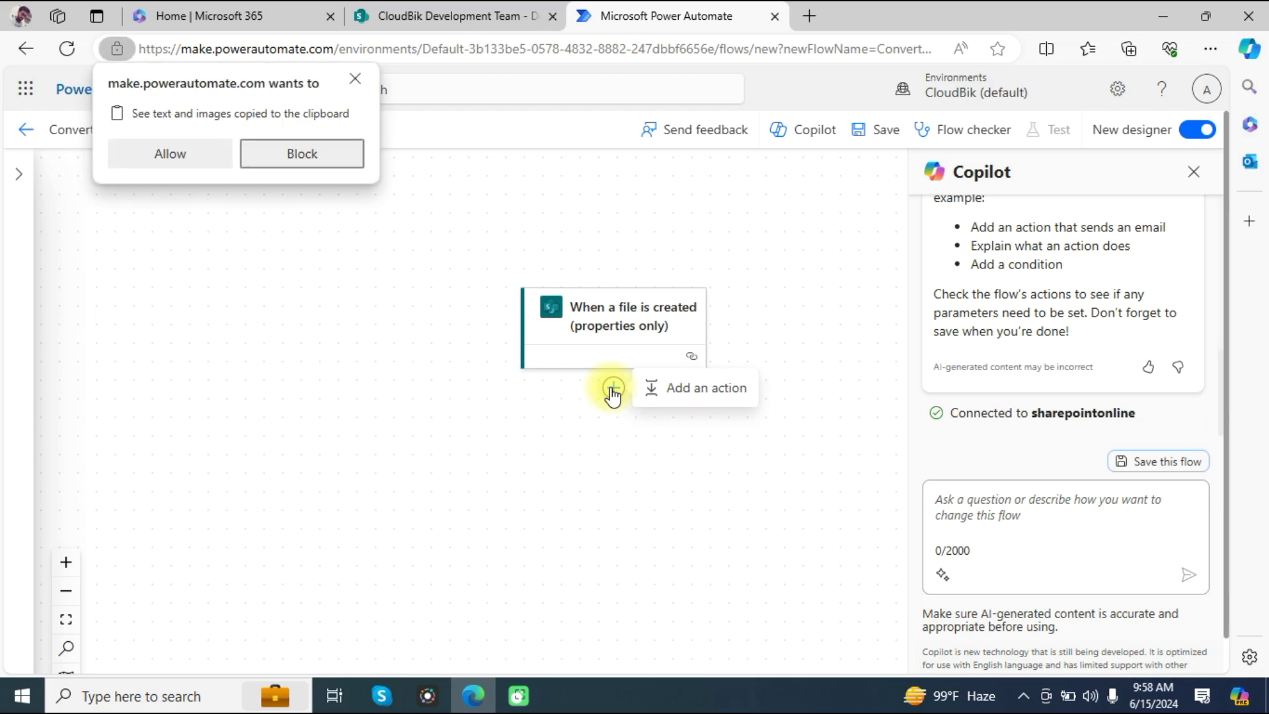
left_click(700, 395)
left_click(314, 167)
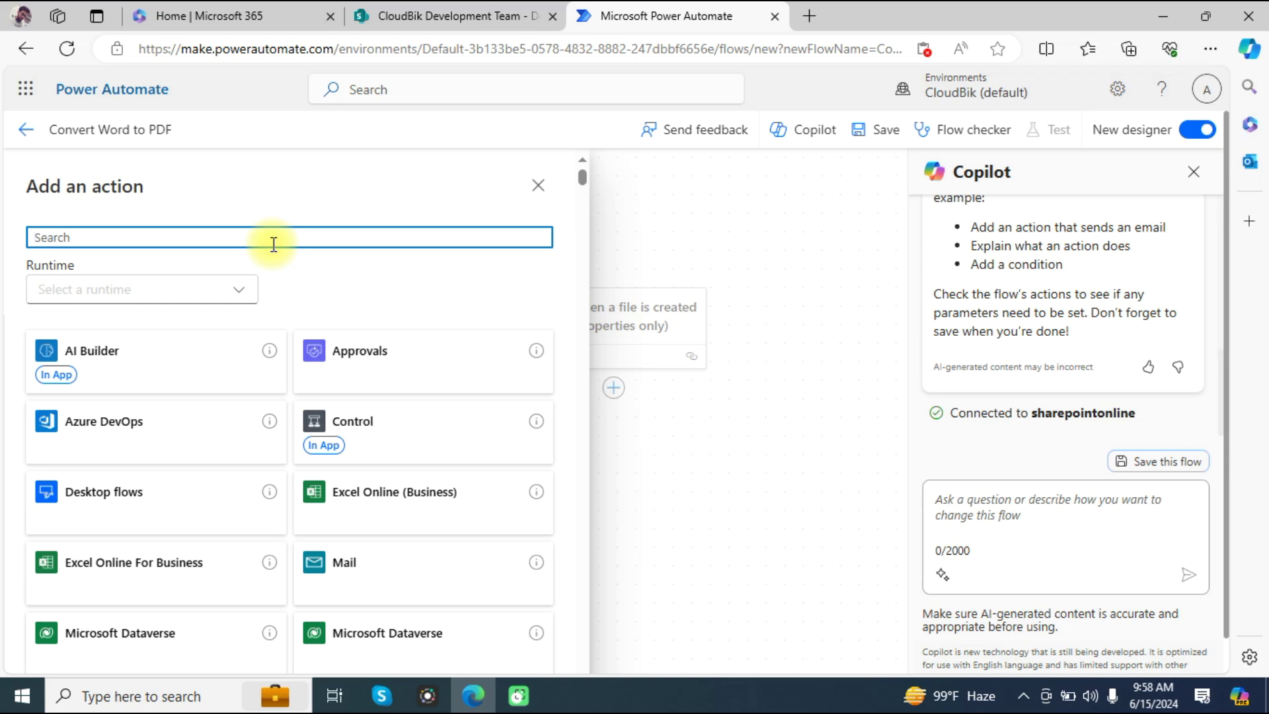
type("get file content")
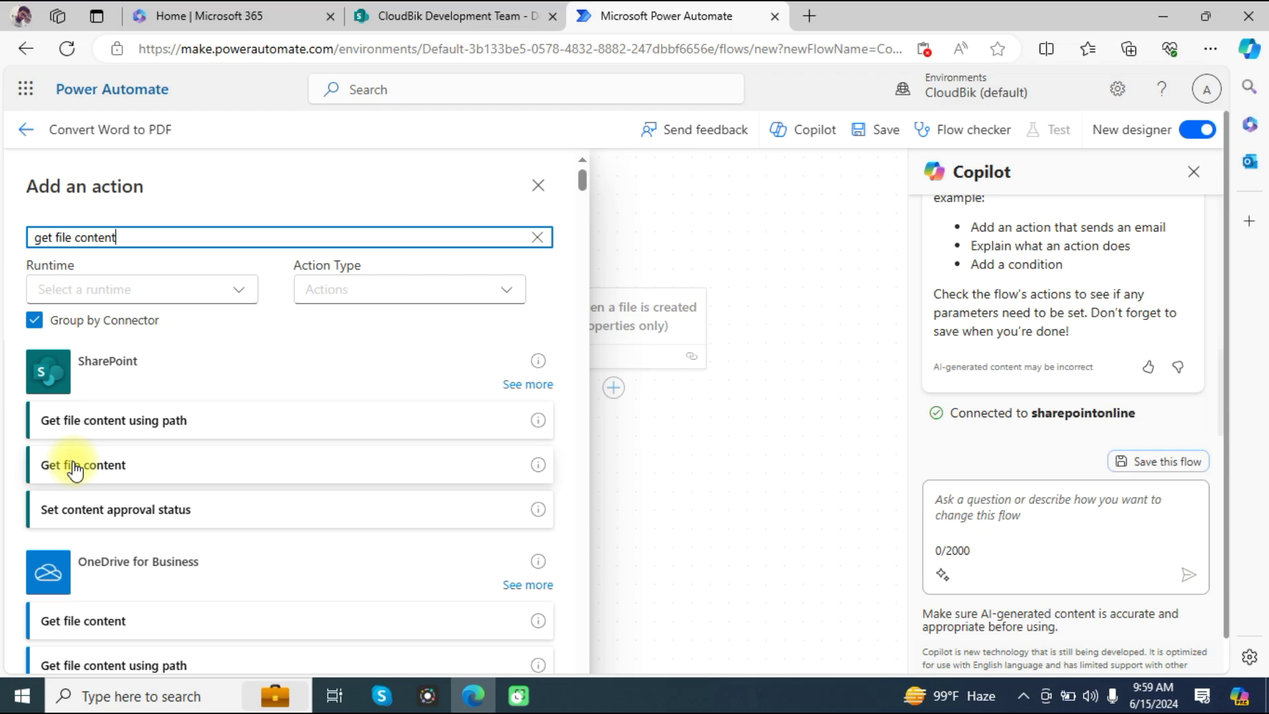
left_click(75, 470)
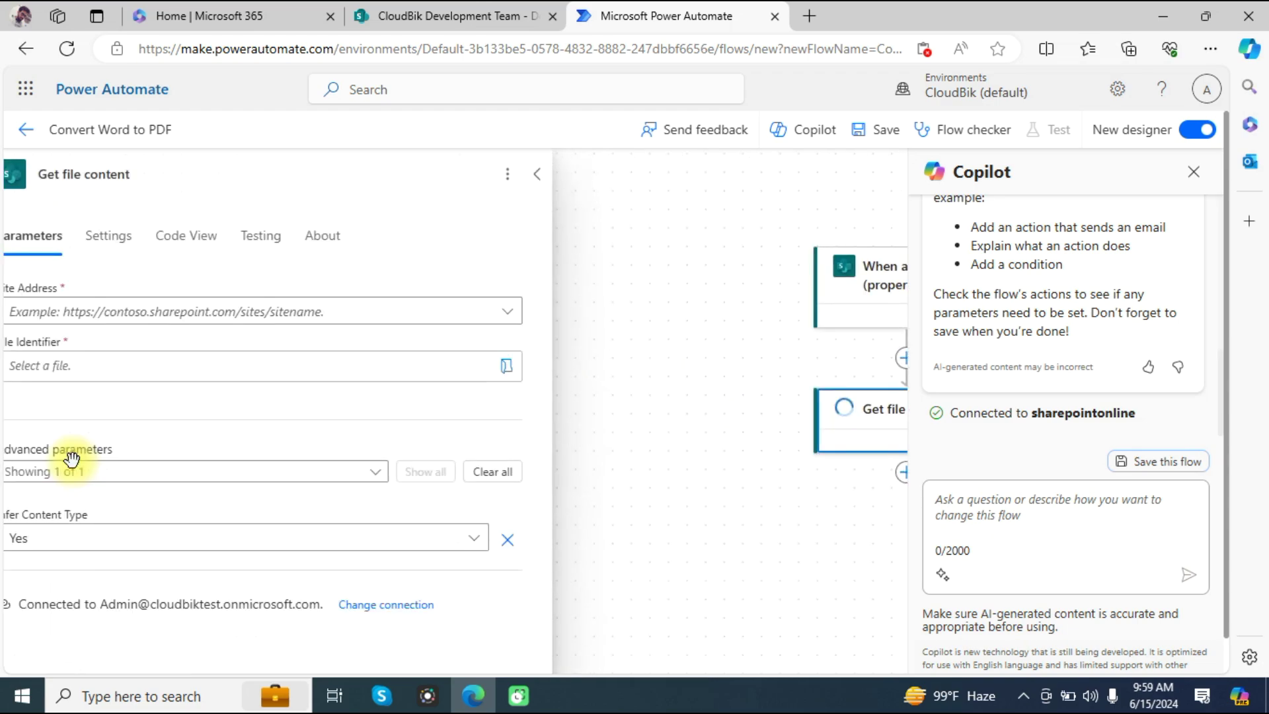
Step: Set its site to CloudBik Development Team and File Identifier to the trigger's Identifier
left_click(210, 316)
left_click(275, 347)
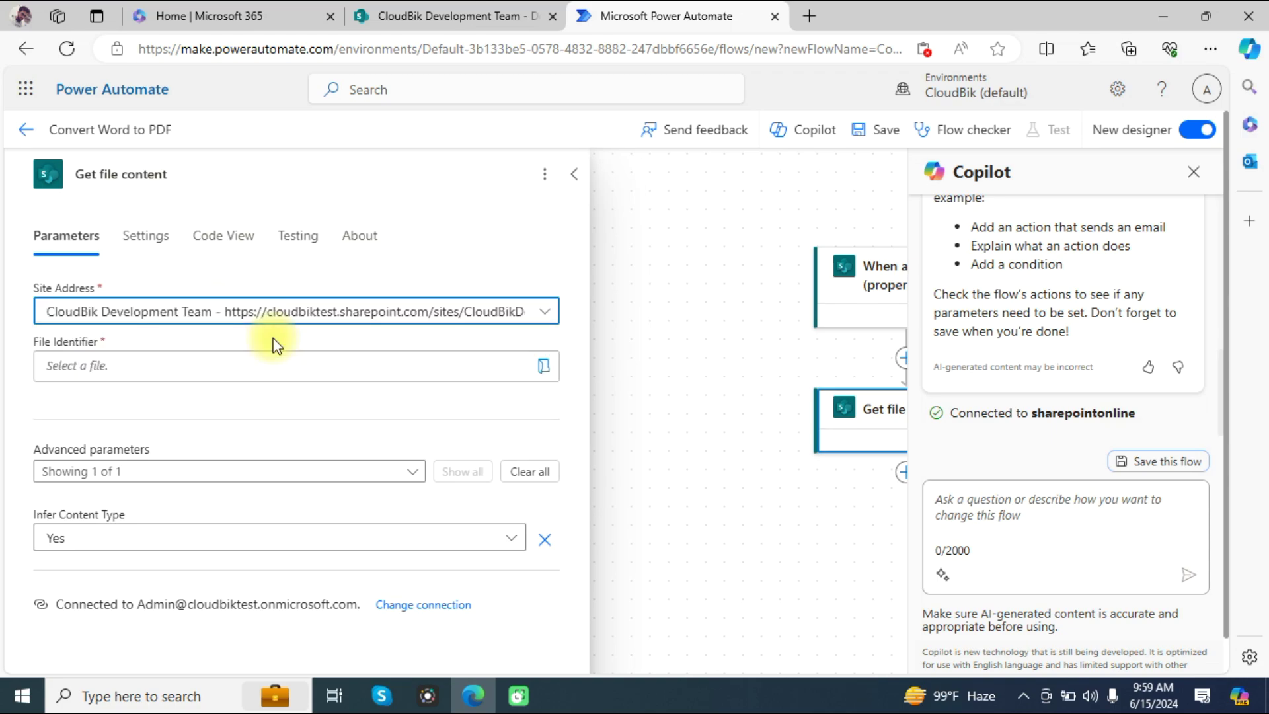
left_click(184, 374)
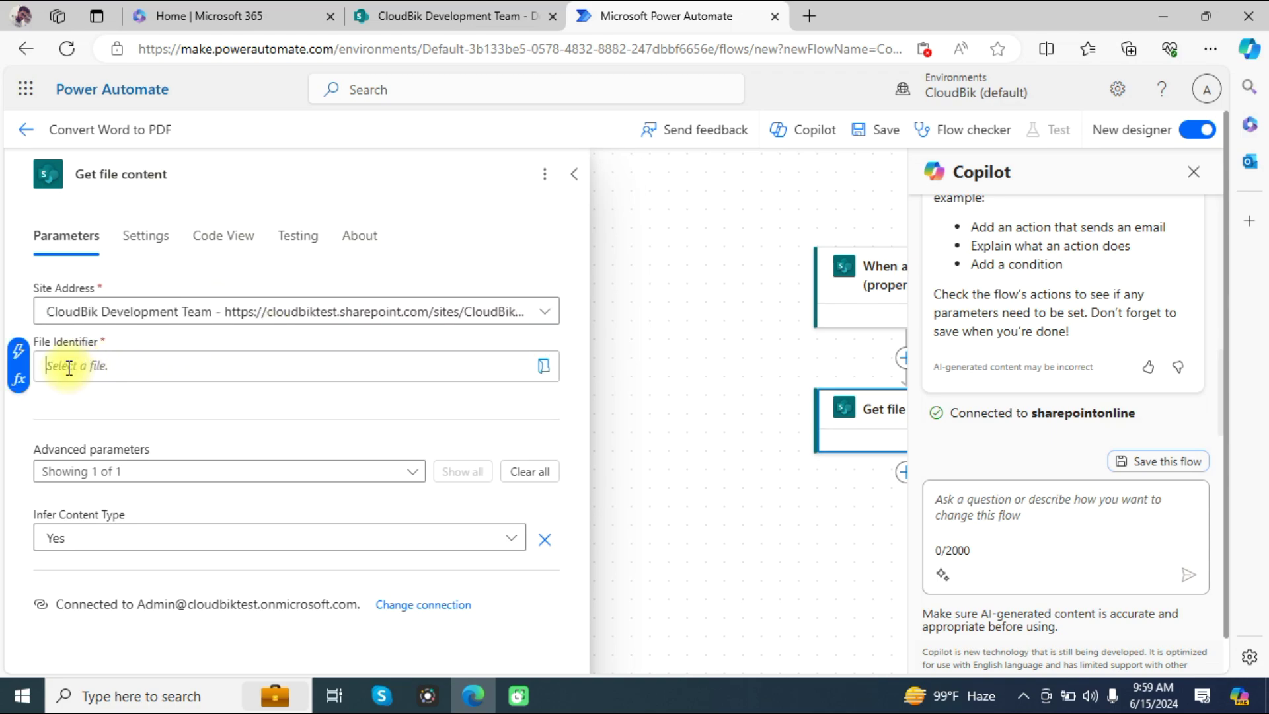
left_click(20, 357)
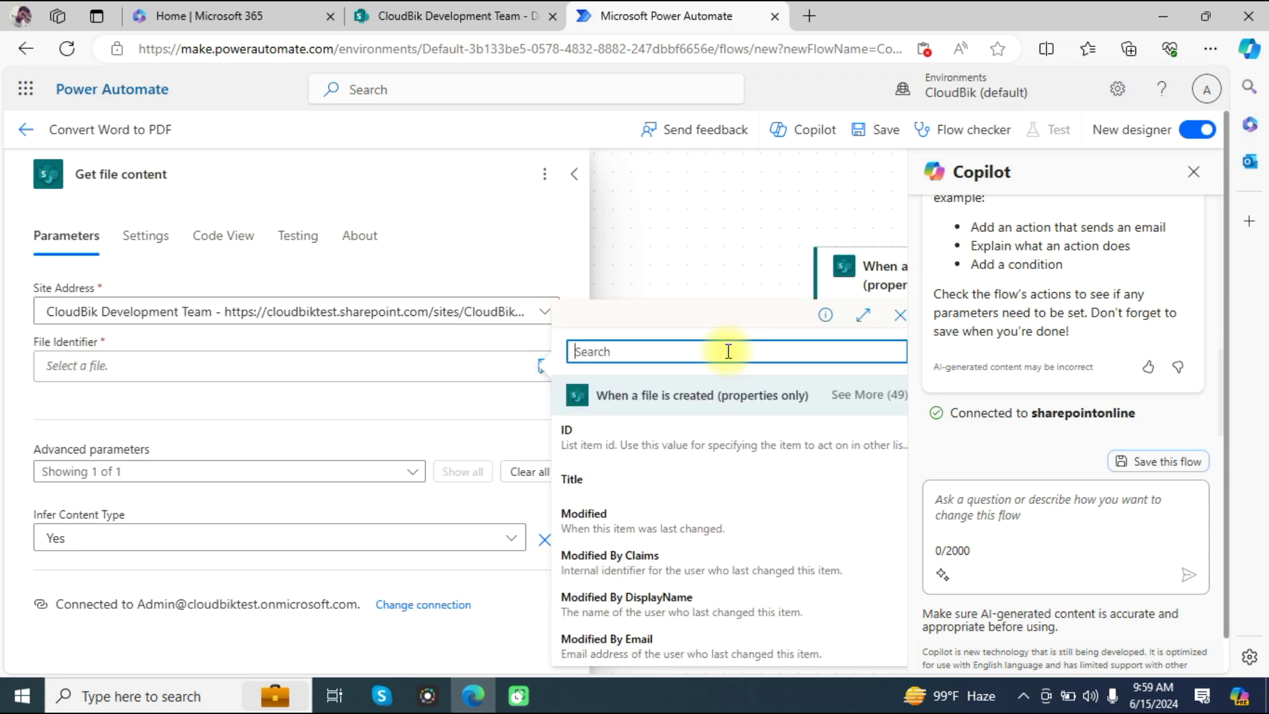
type("identifier")
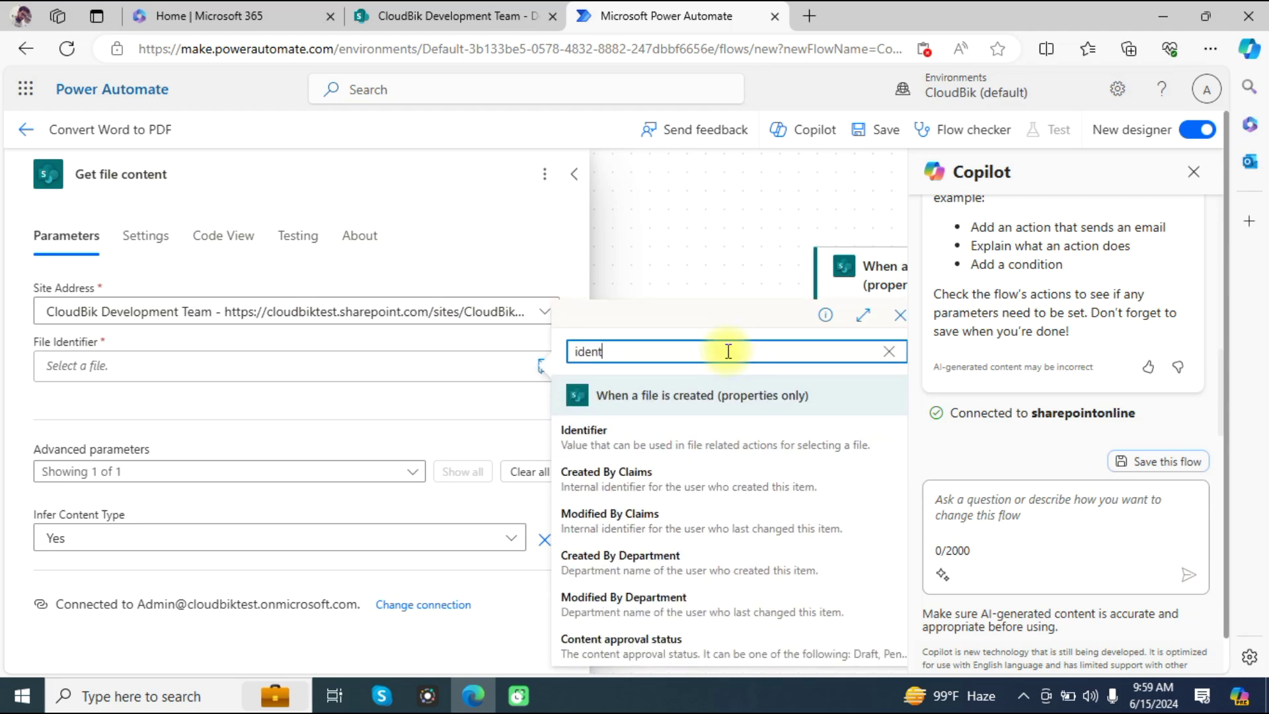
left_click(618, 486)
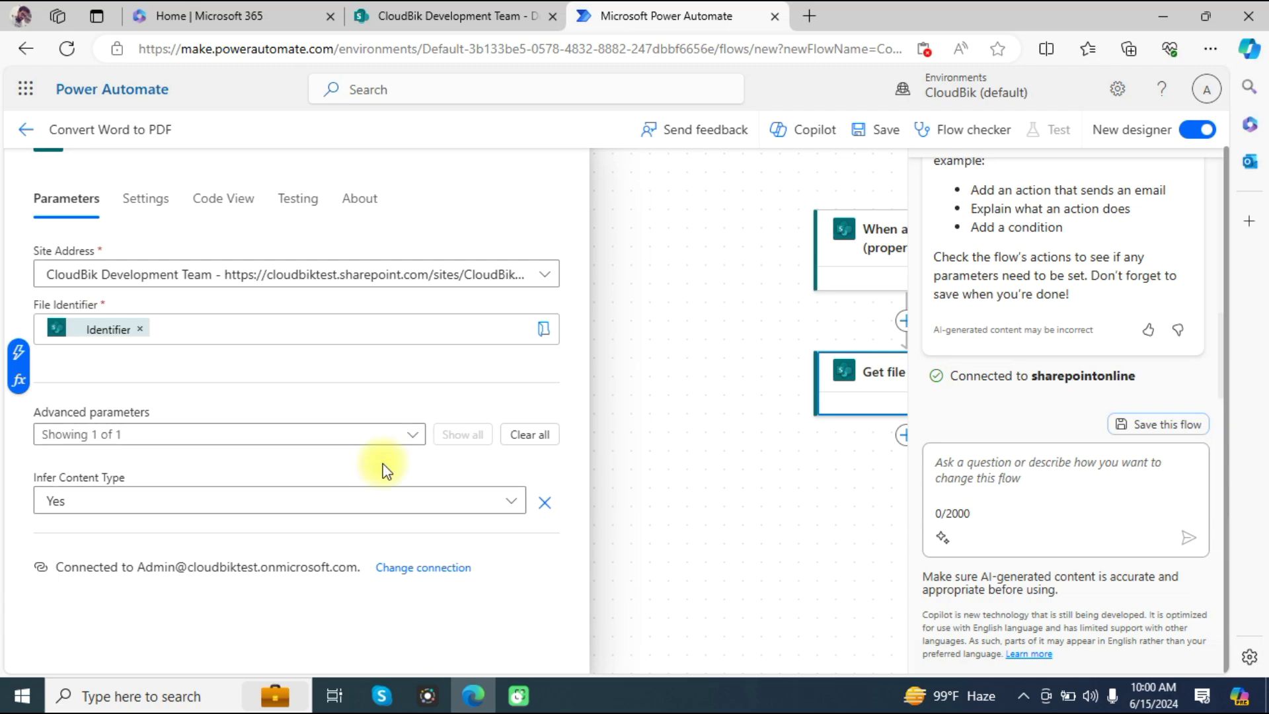
left_click(727, 428)
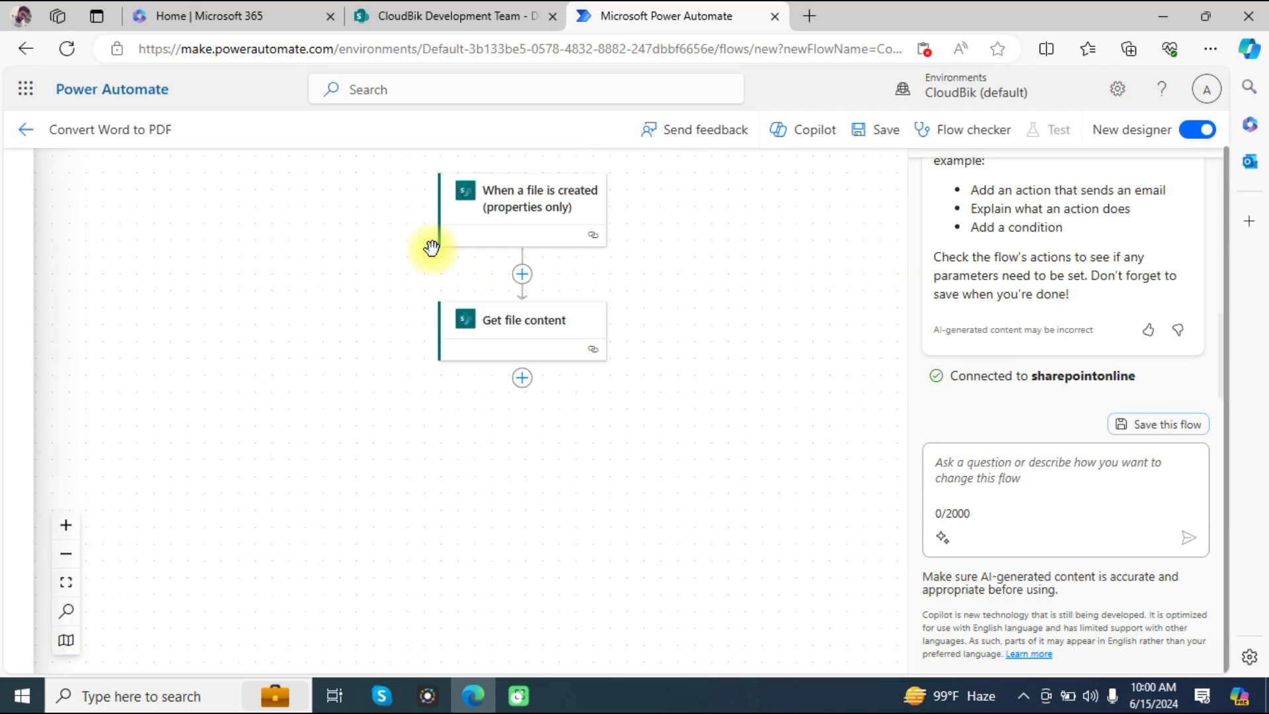
Step: Add a OneDrive 'Create file' action after Get file content
left_click(522, 379)
left_click(589, 377)
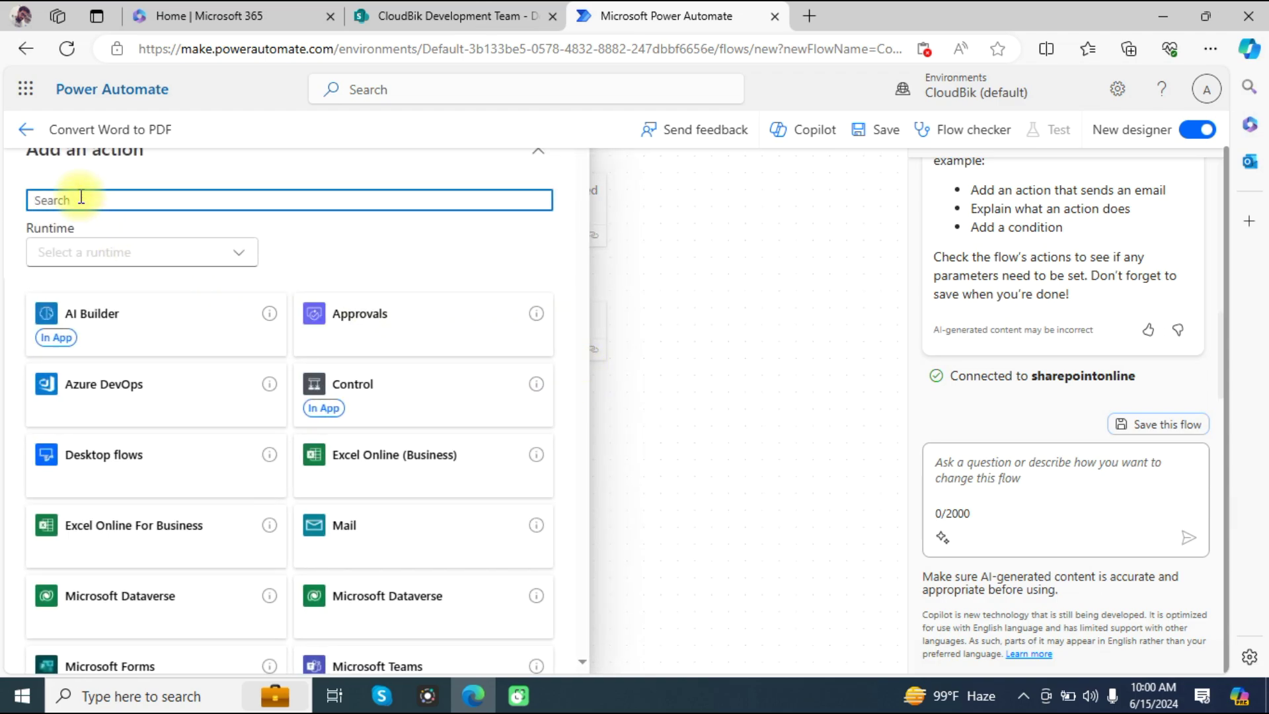
type("create")
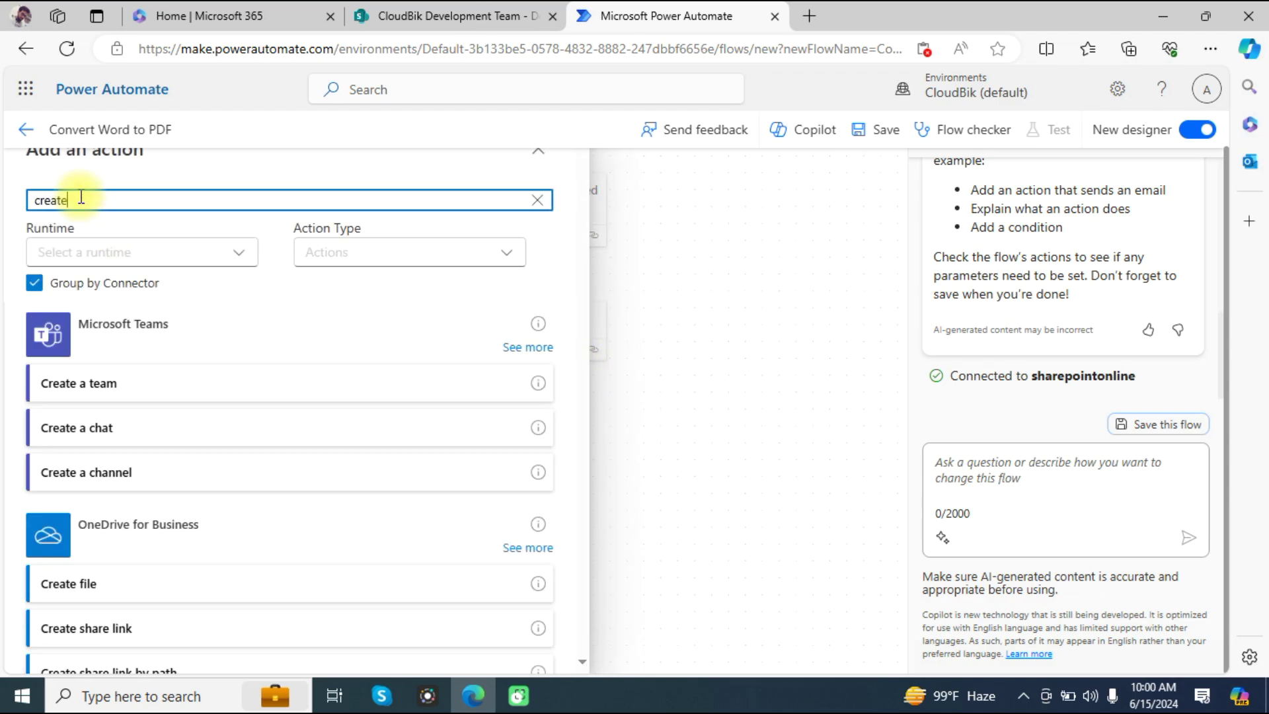
left_click(114, 586)
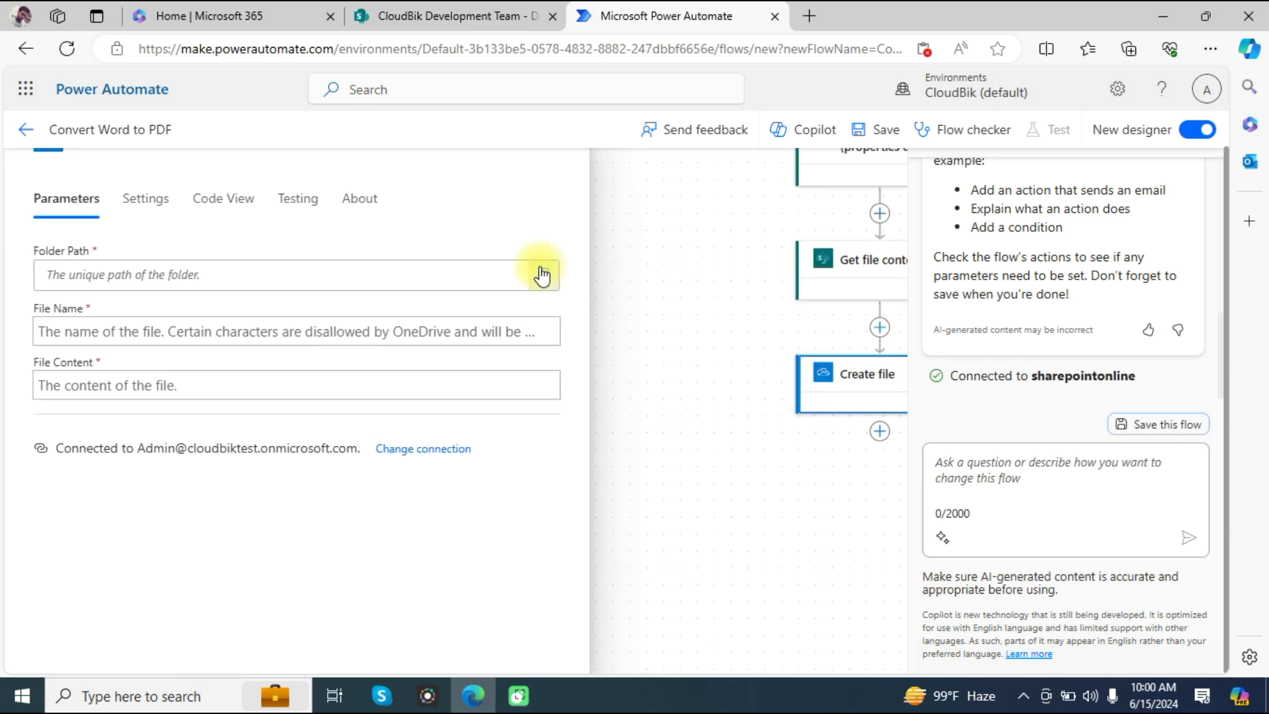
Step: Set File Name to 'File name with extension' and File Content to Get file content's File Content
left_click(141, 337)
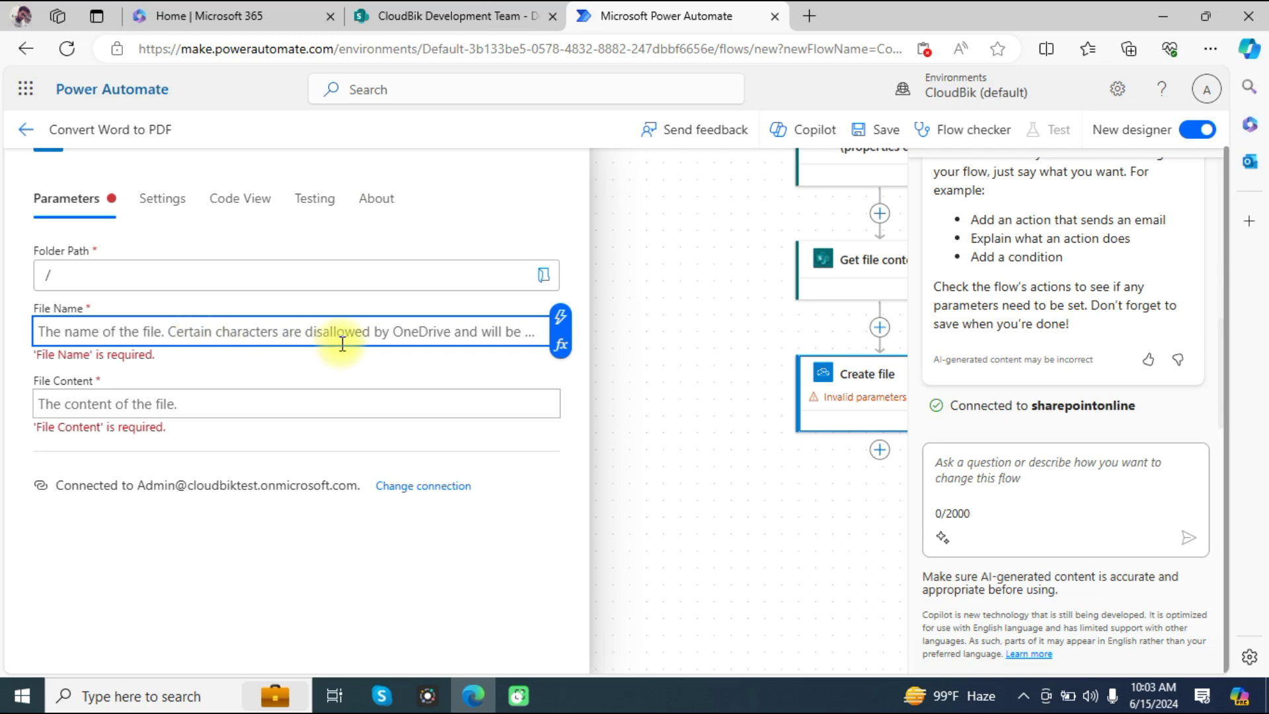
left_click(561, 316)
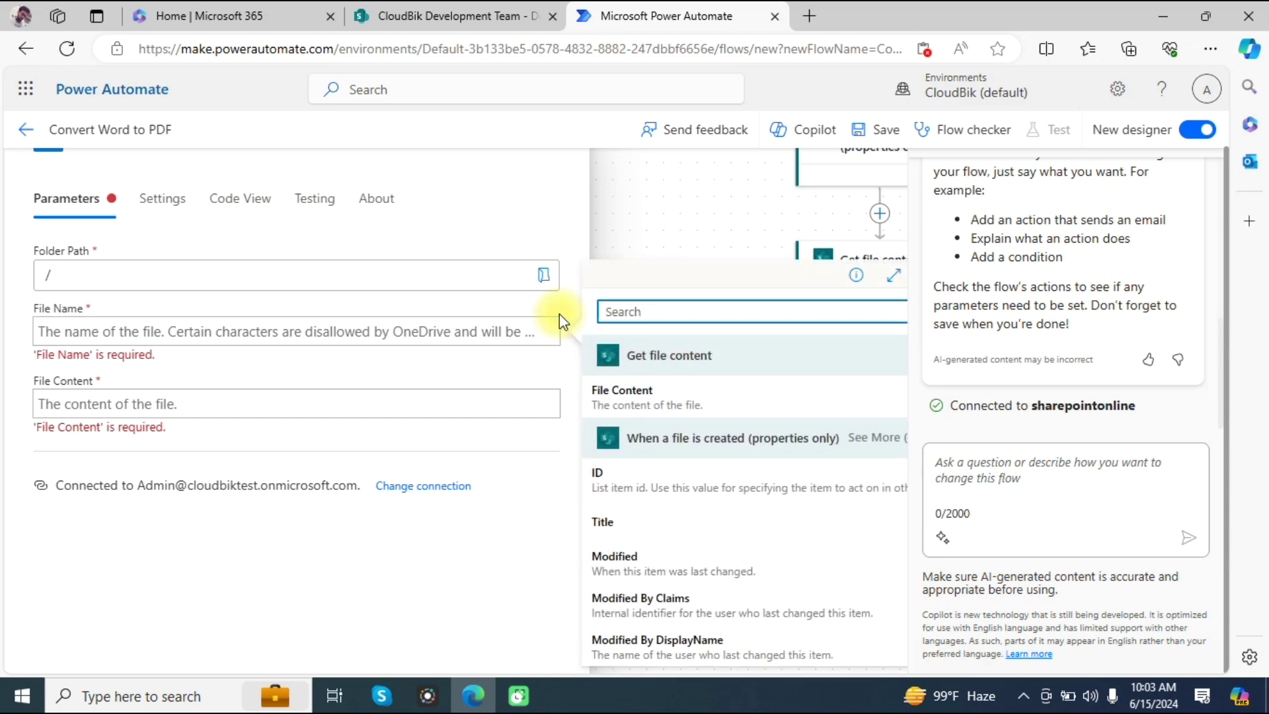
type("fu")
key("BackSpace")
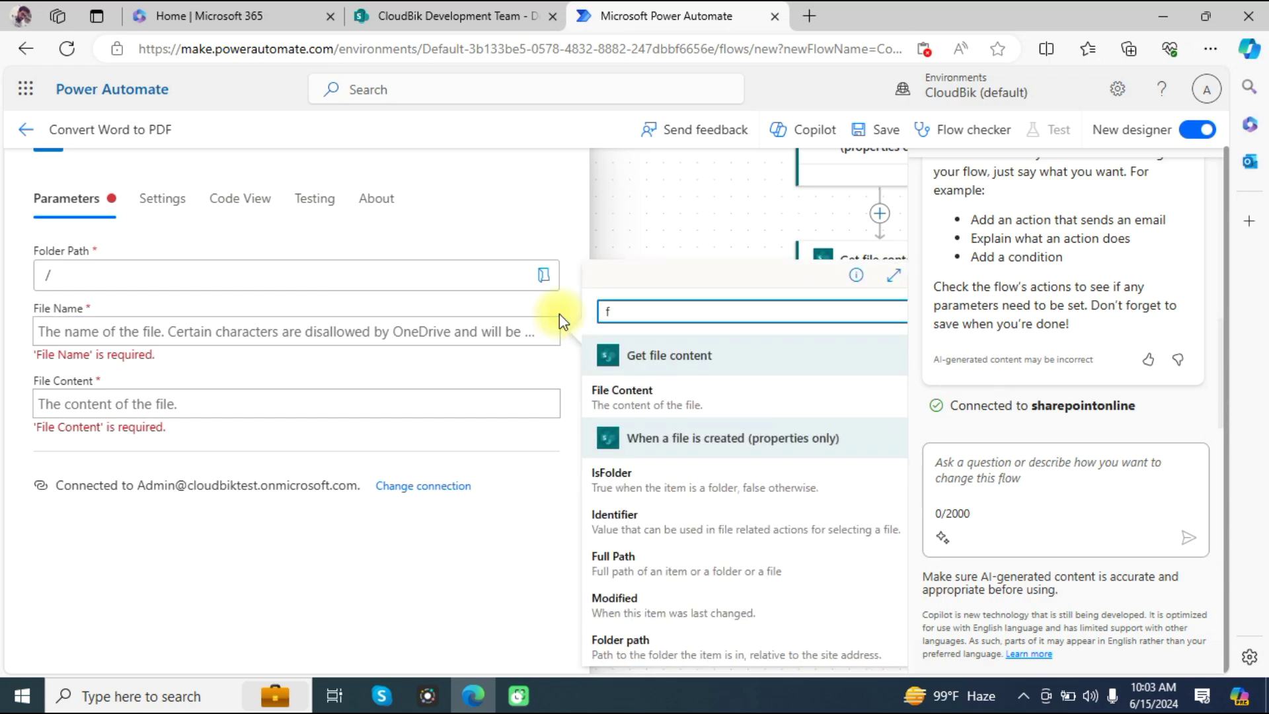
type("ile name")
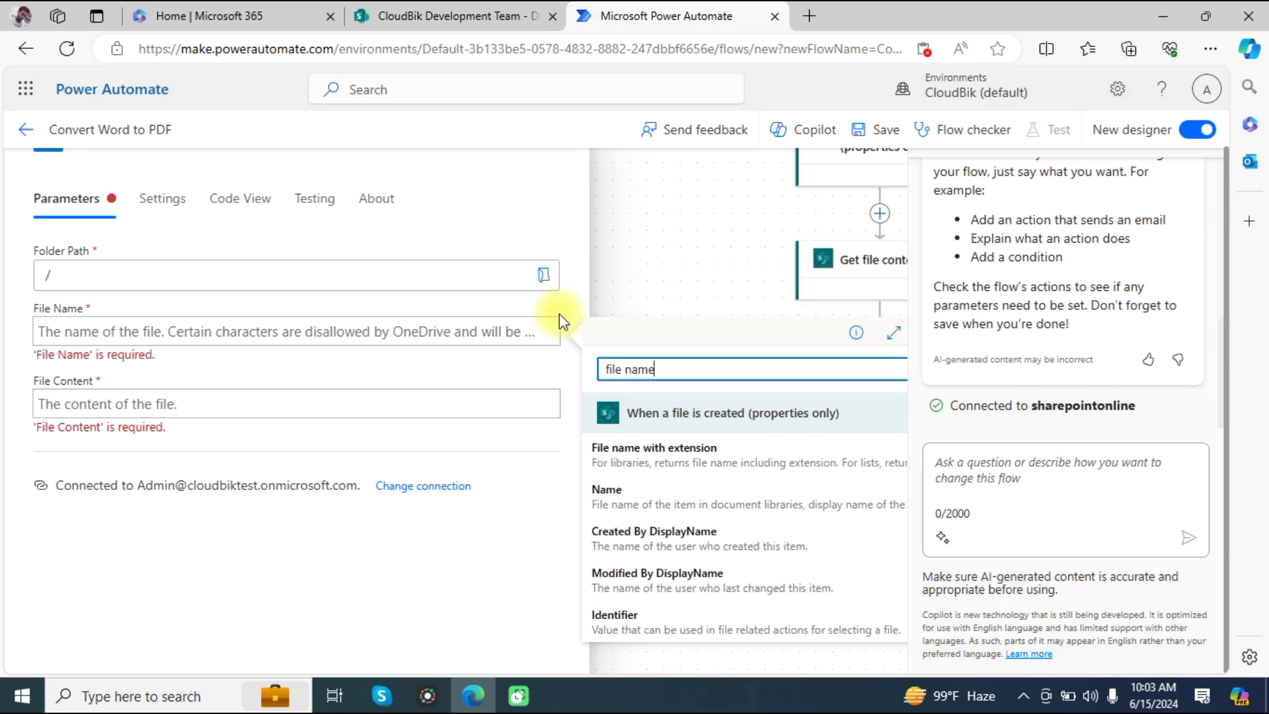
left_click(747, 456)
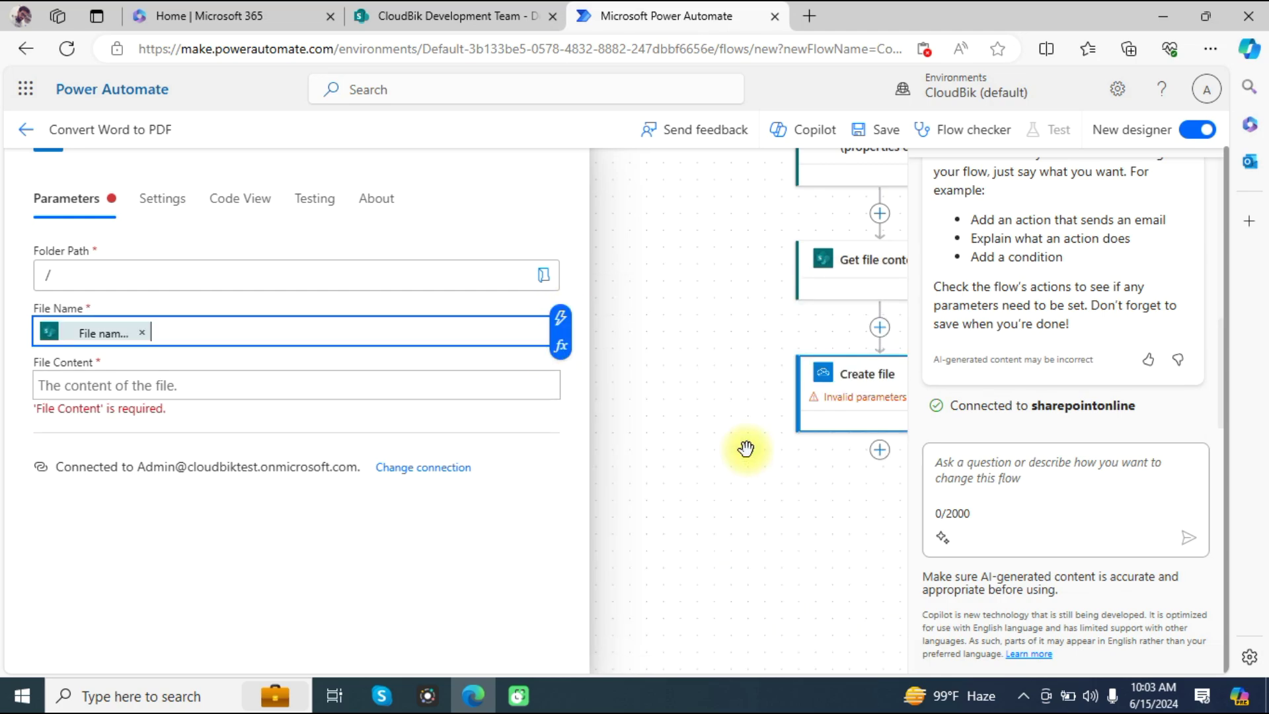
left_click(263, 390)
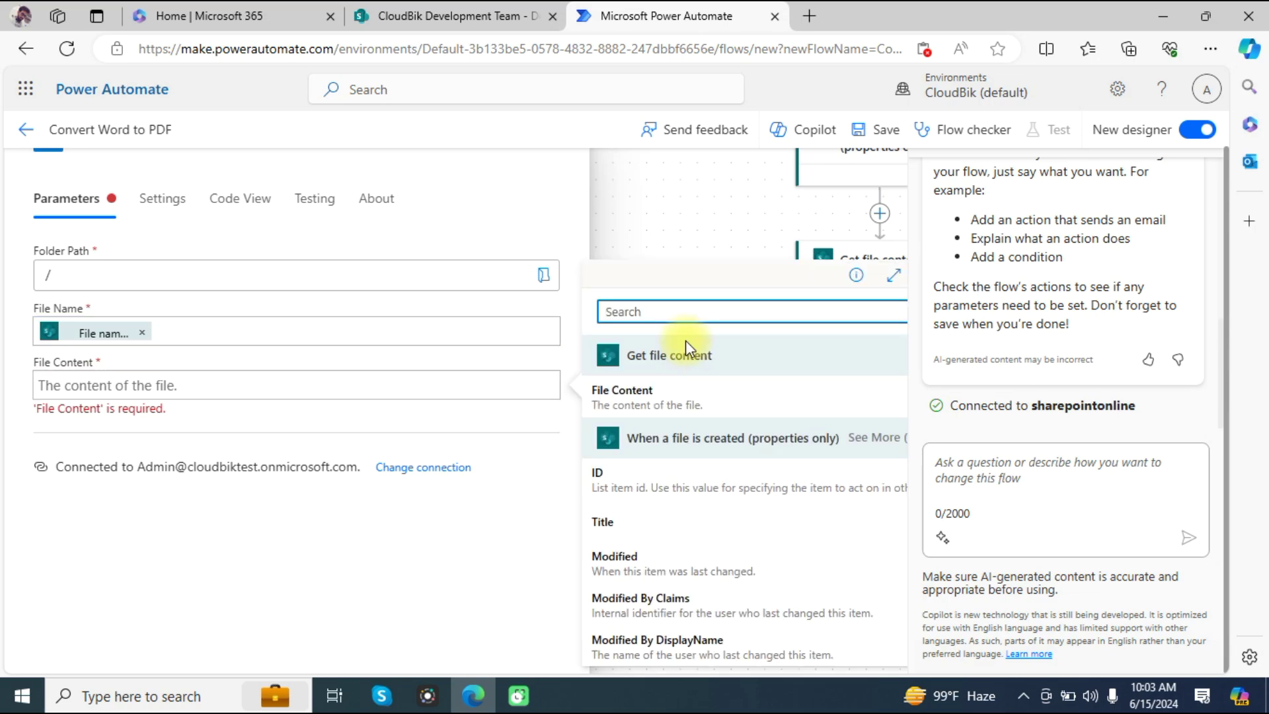
left_click(657, 397)
left_click(648, 435)
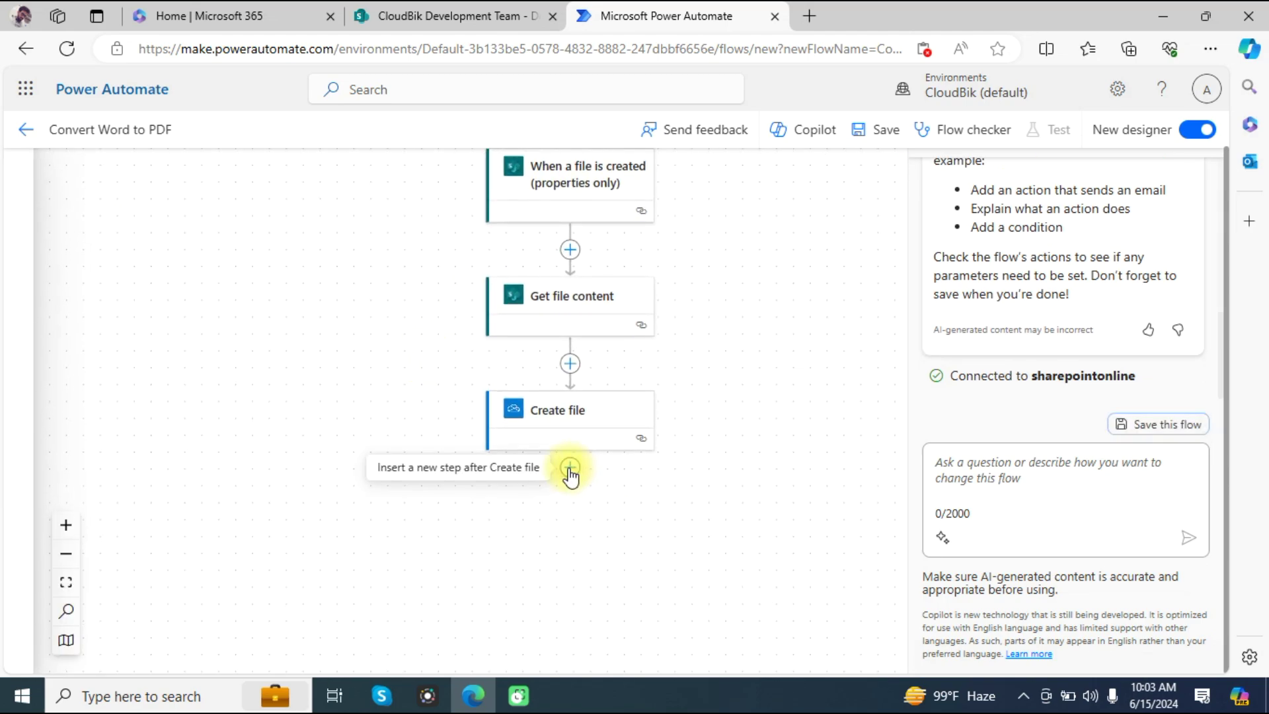
Step: Add a Convert file action that converts the created file's Id
left_click(570, 470)
left_click(649, 469)
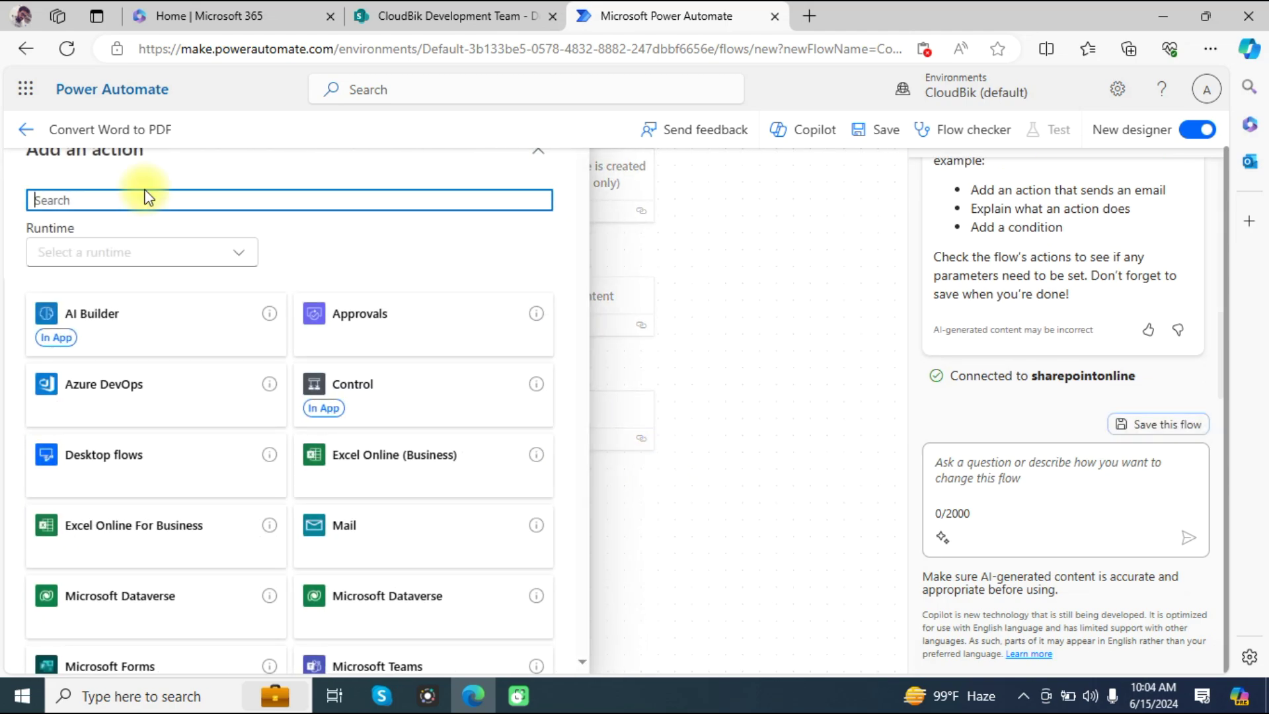
type("conve")
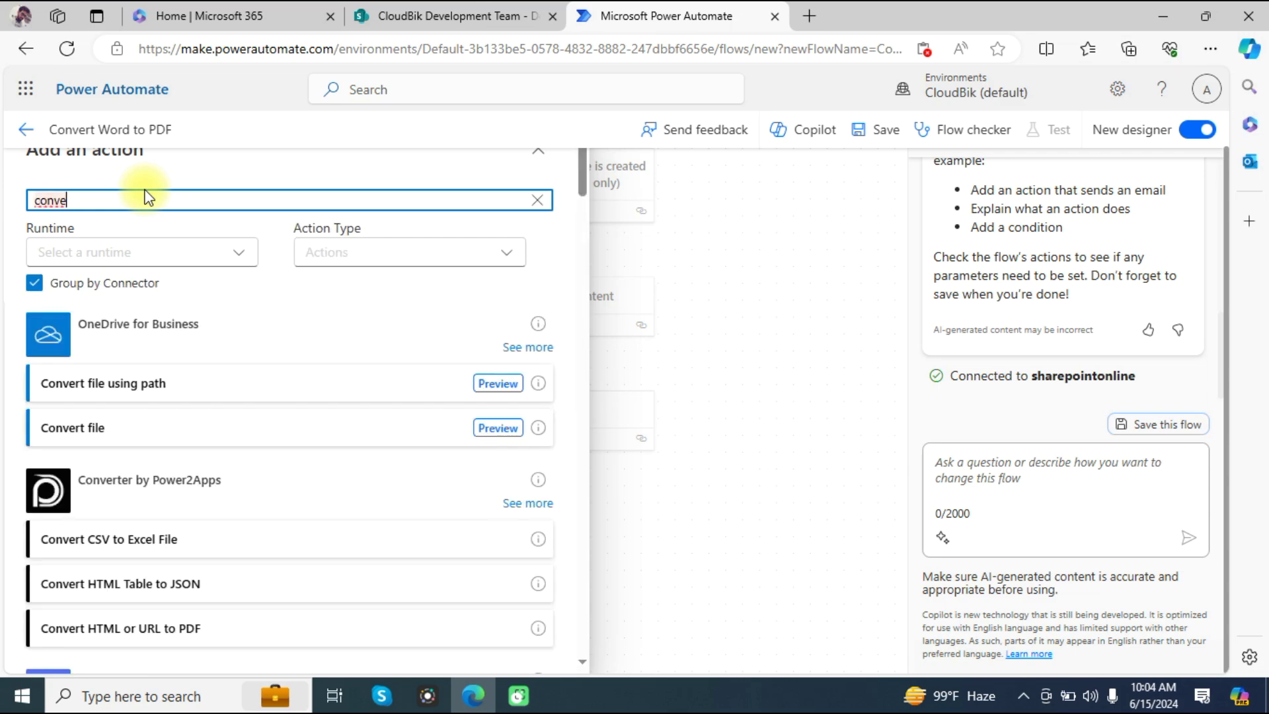
left_click(97, 431)
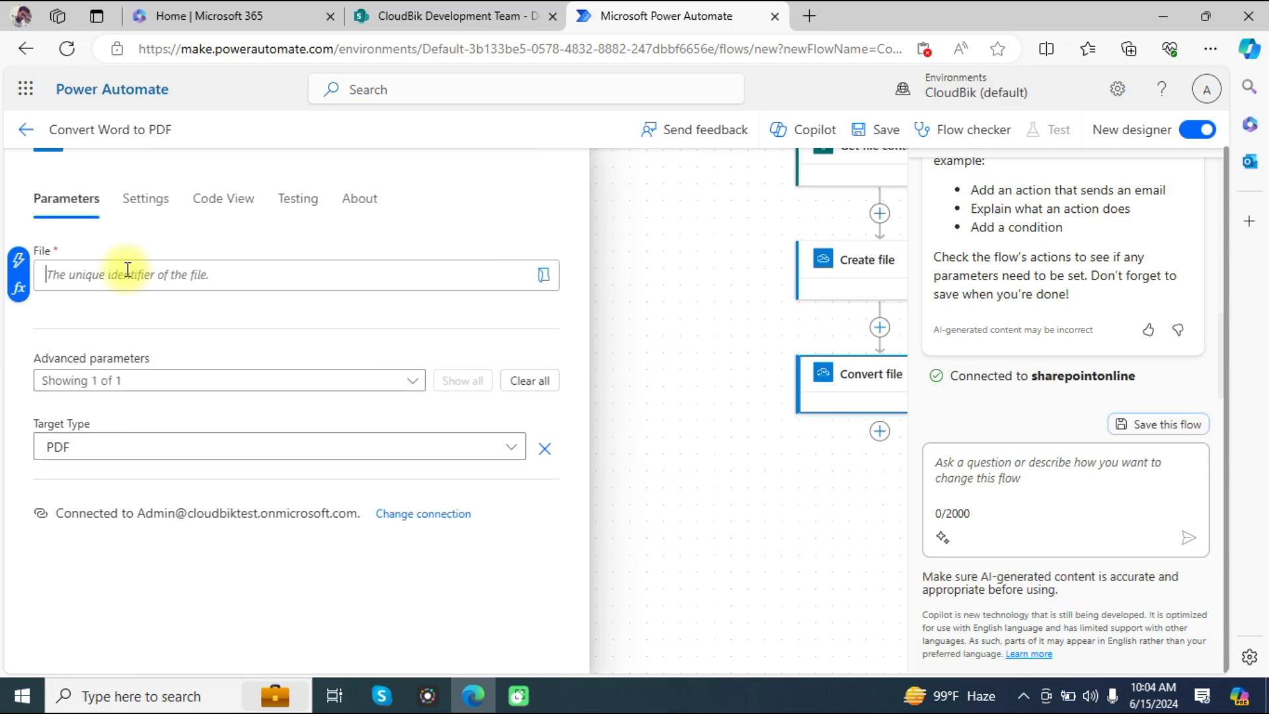
left_click(19, 261)
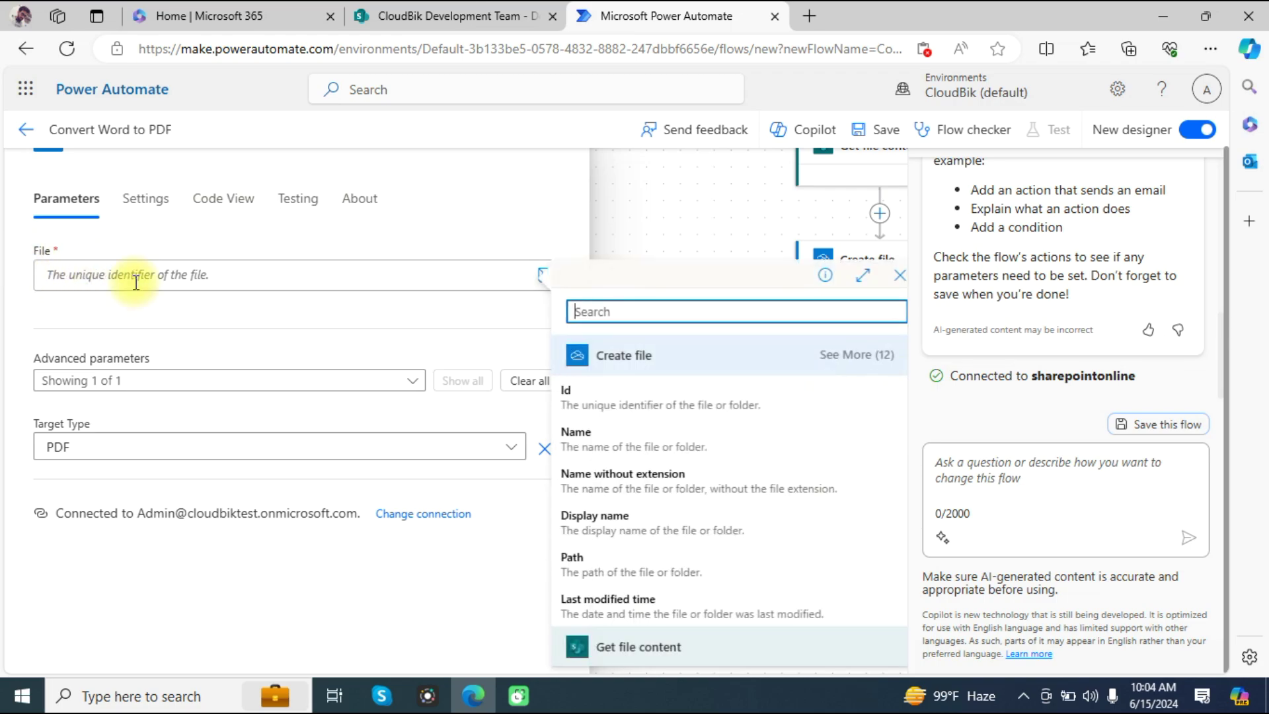
left_click(615, 404)
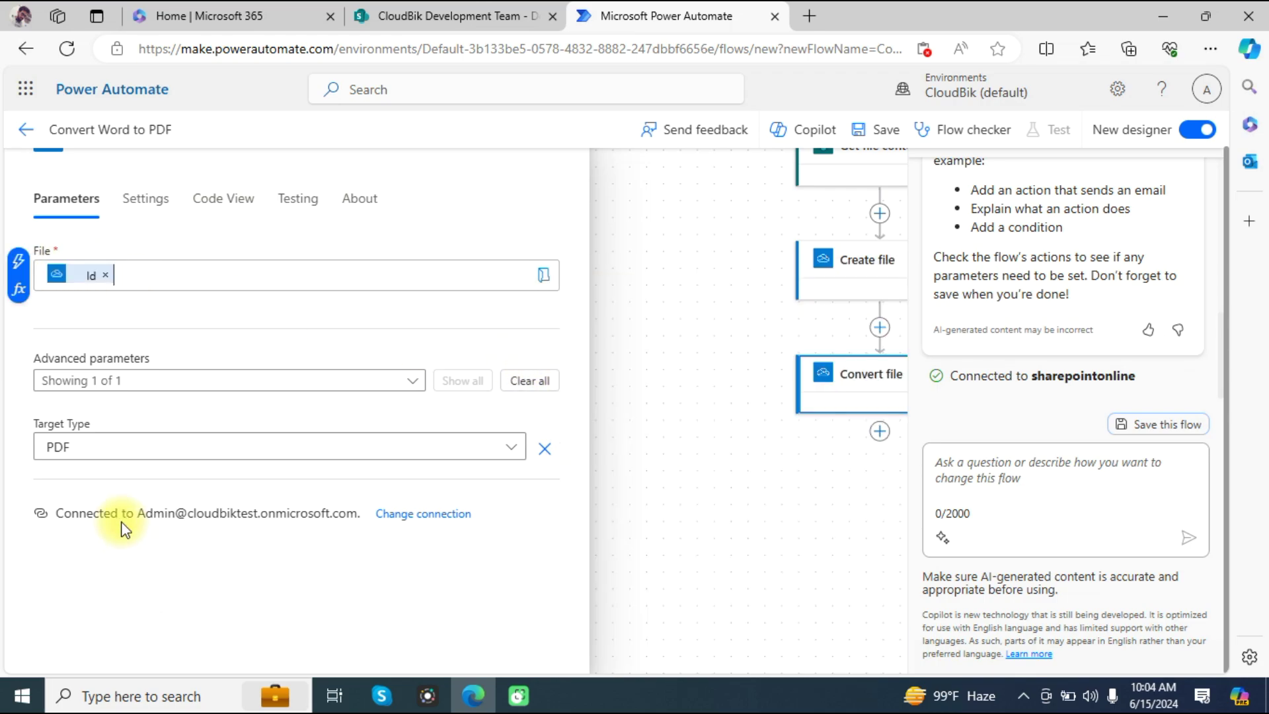
Step: Keep PDF as the target type and begin adding another action below Convert file
left_click(91, 448)
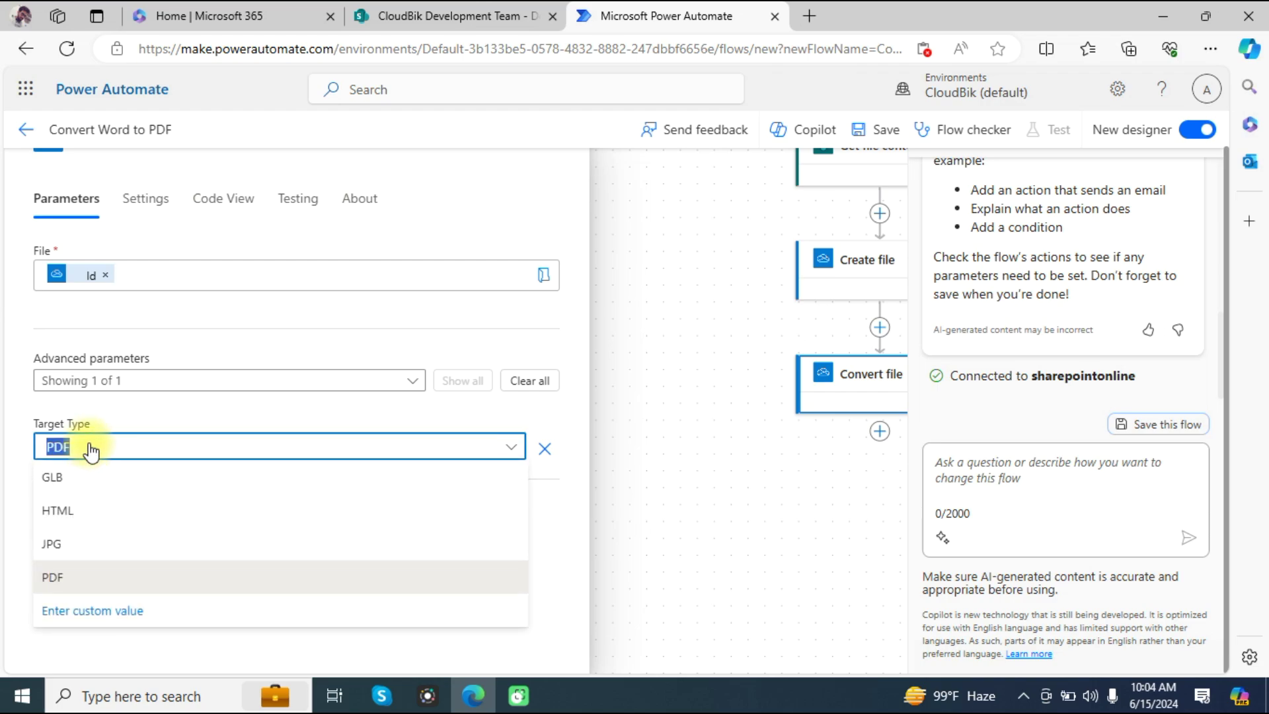
left_click(92, 448)
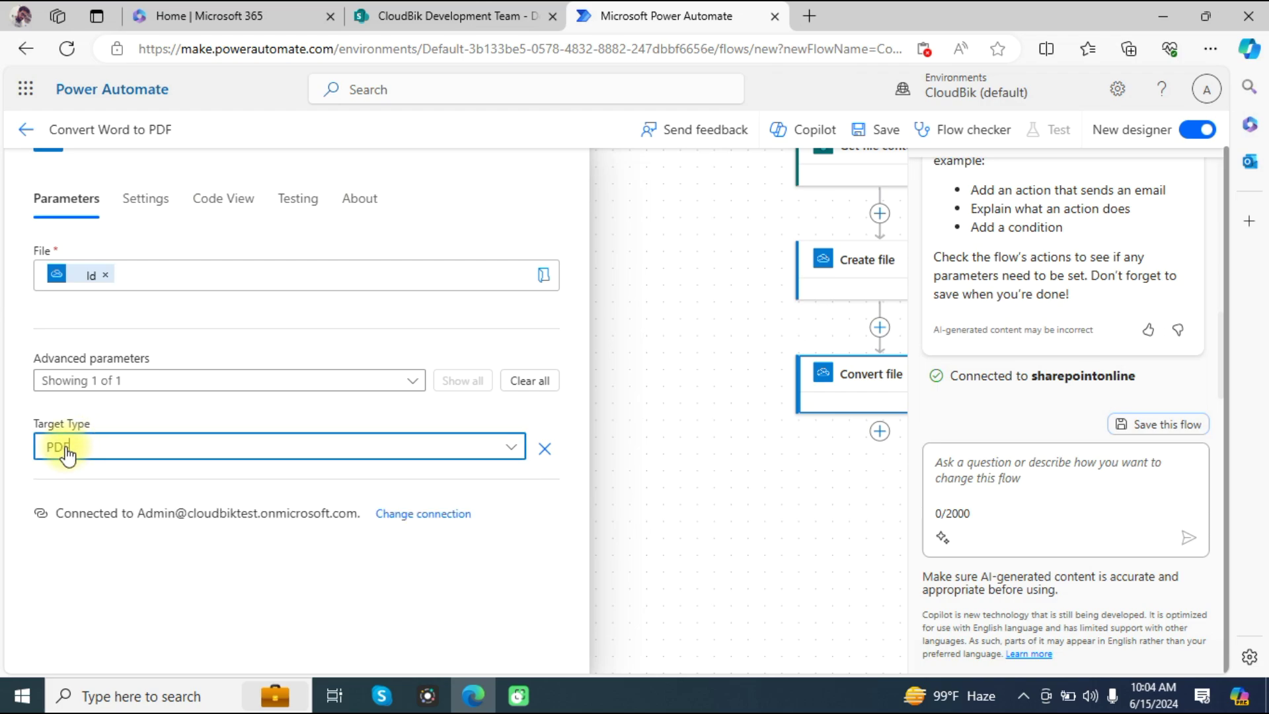
left_click(766, 495)
left_click_drag(782, 382, 409, 453)
left_click(544, 532)
left_click(602, 535)
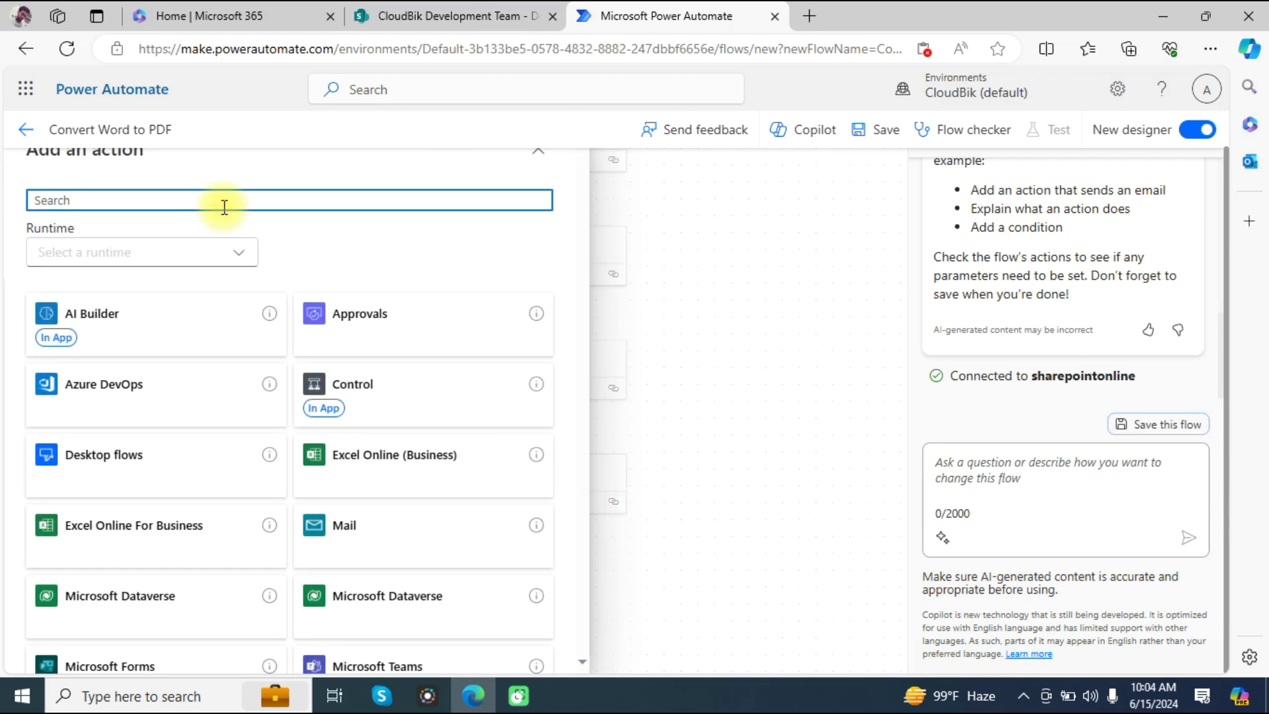
Step: Add SharePoint Create file on the CloudBik site targeting /Shared Documents/PDF Document
type("create file")
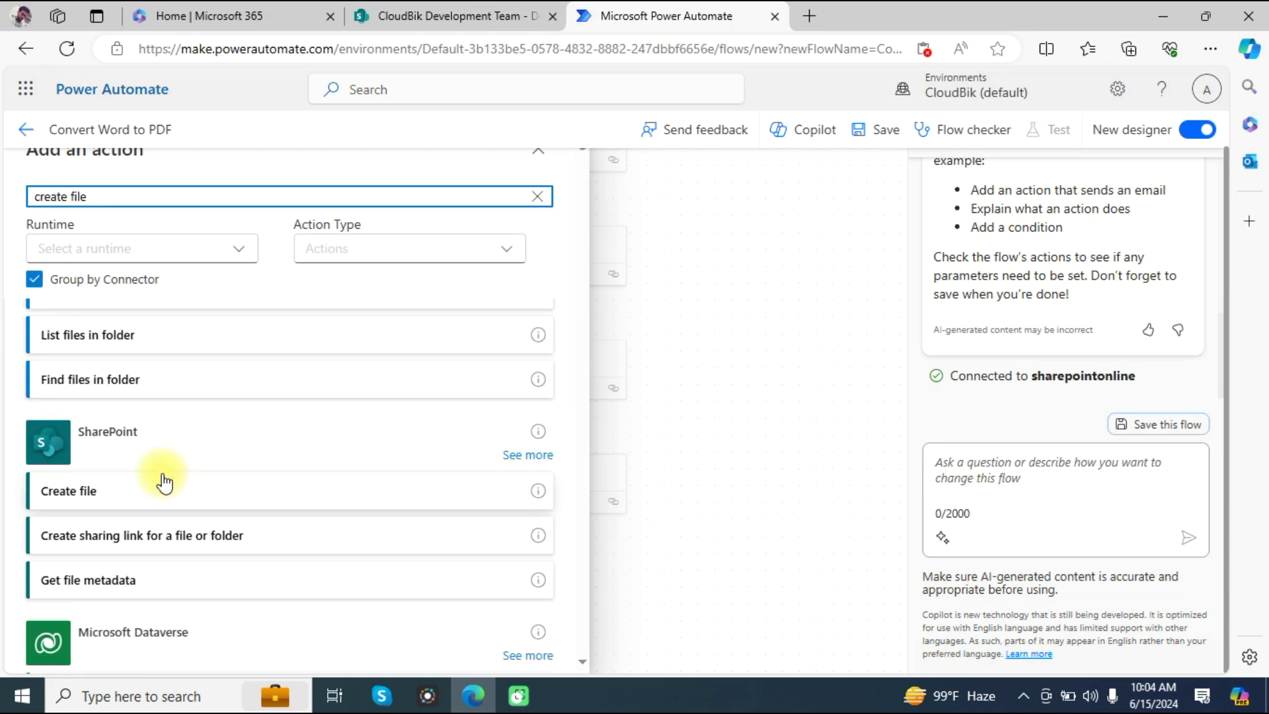
left_click(89, 490)
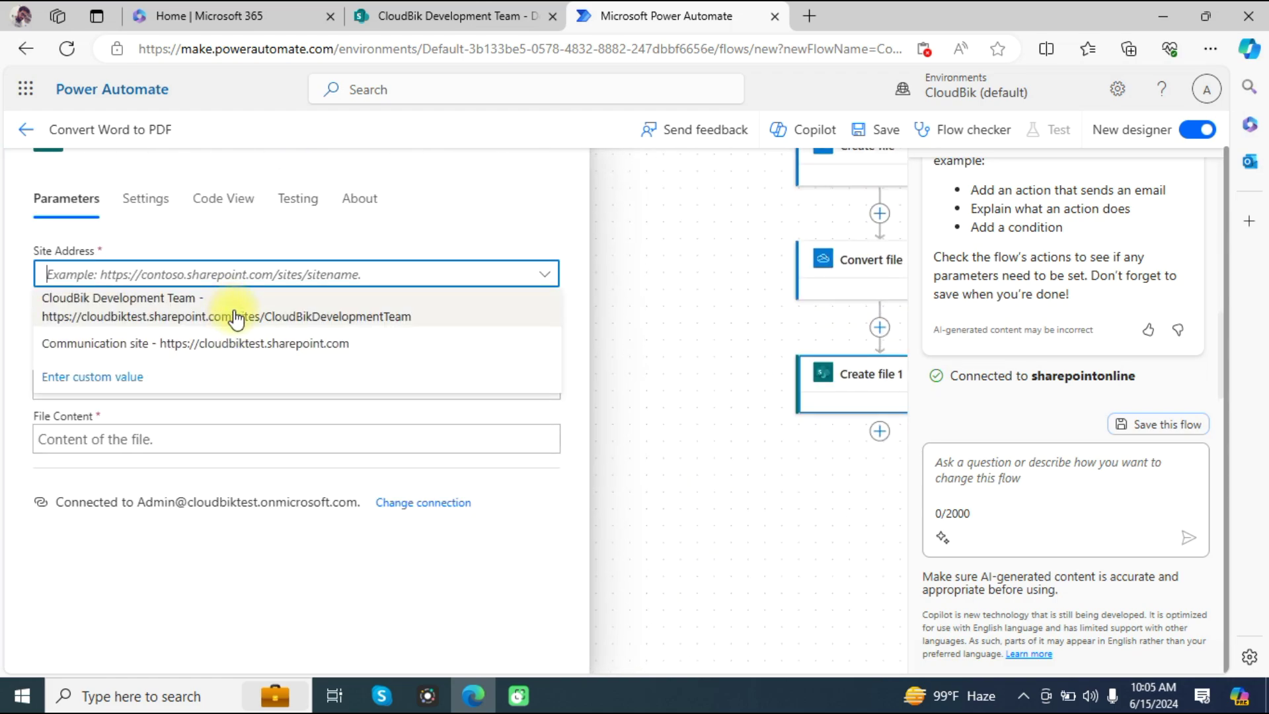
left_click(236, 320)
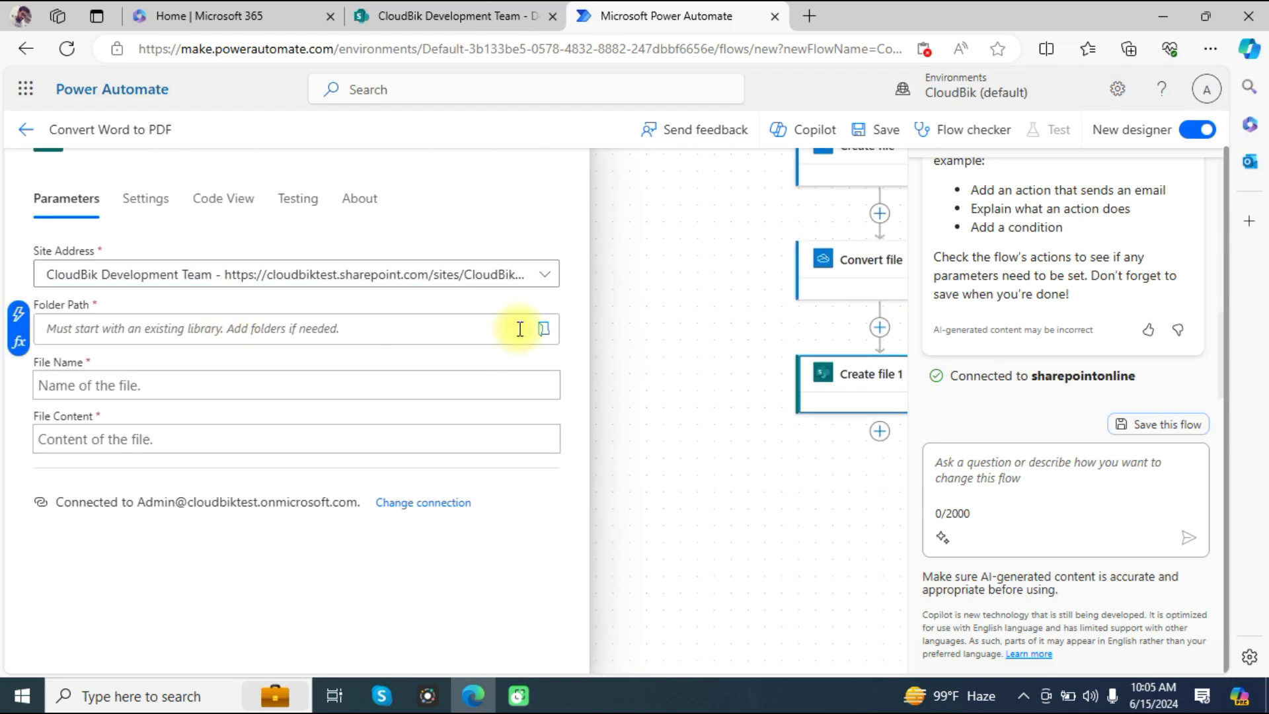
left_click(545, 331)
left_click(821, 405)
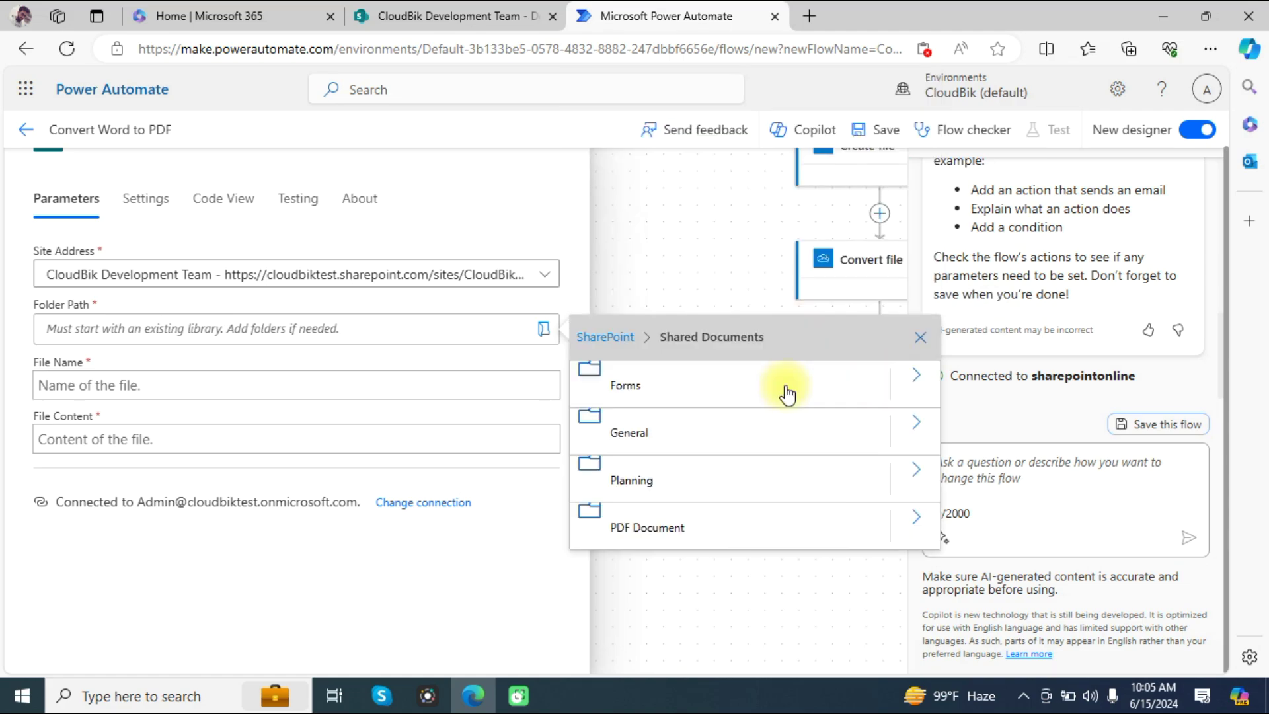
left_click(664, 532)
Step: Set File Name to Name + '.pdf' and File Content to Convert file's File content
left_click(146, 390)
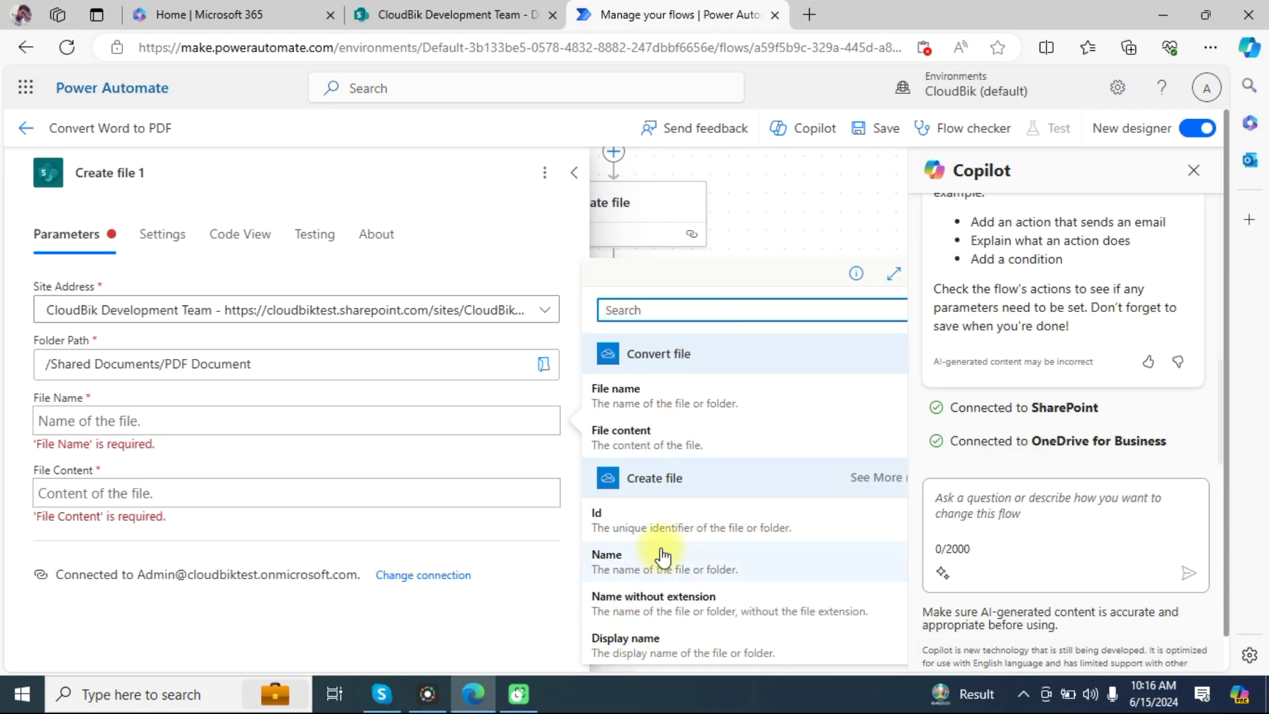
left_click(671, 573)
type(".p")
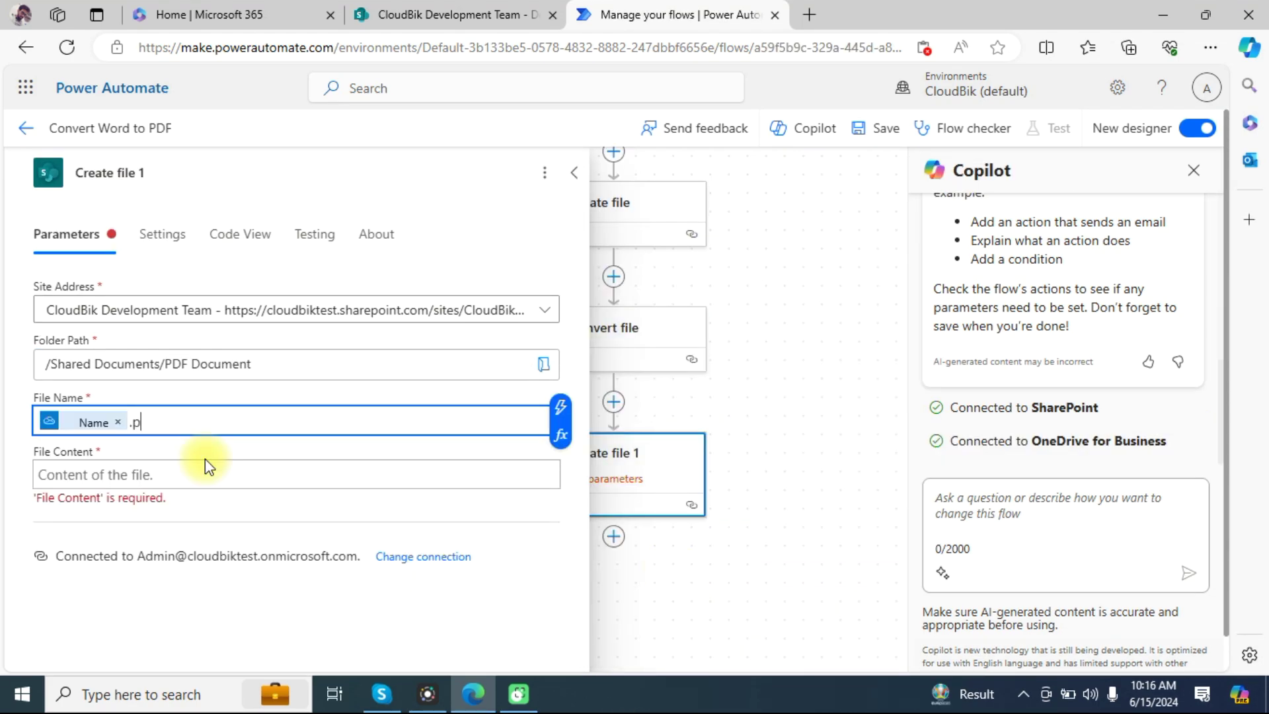
type("df")
left_click(206, 466)
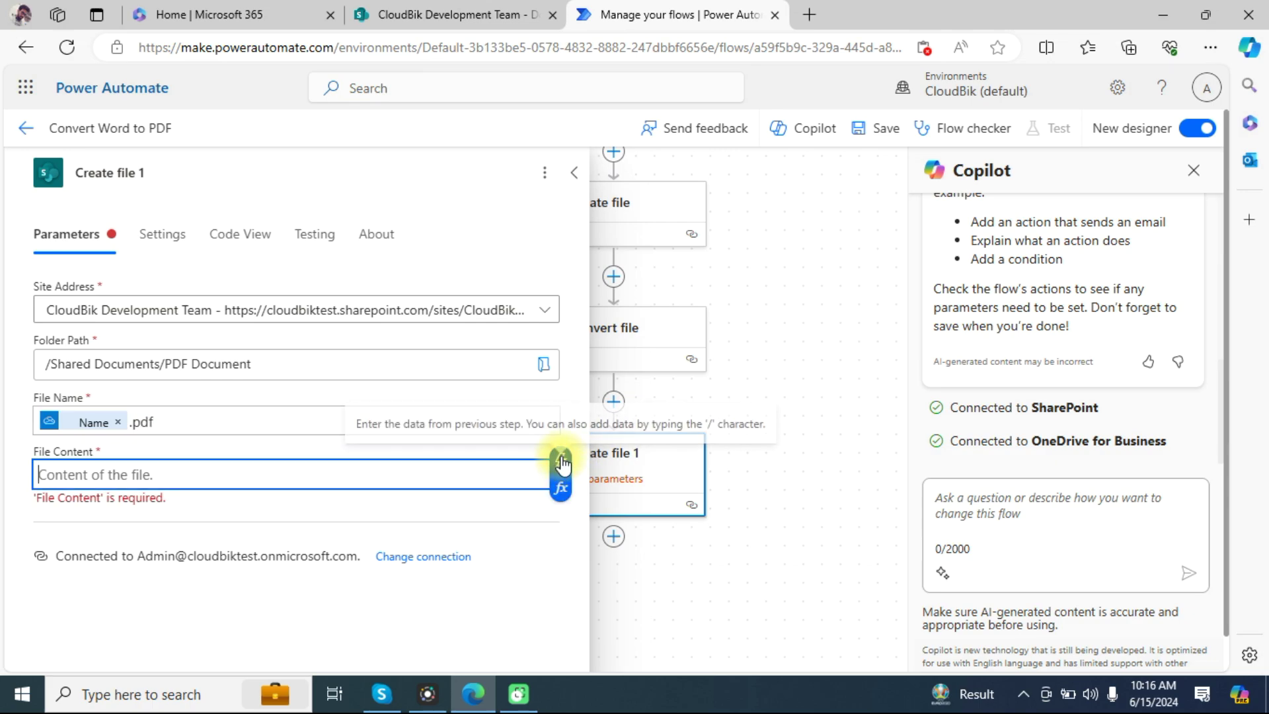
left_click(560, 463)
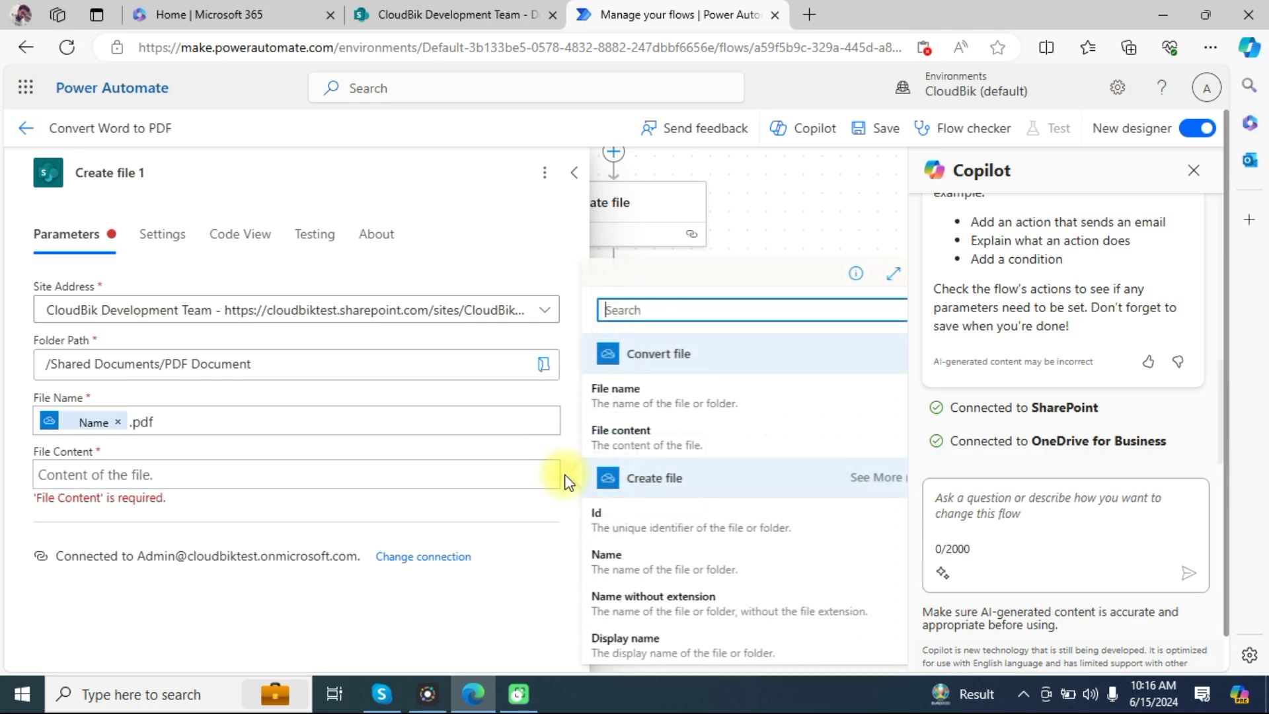
left_click(666, 443)
scroll(567, 418, "down", 1)
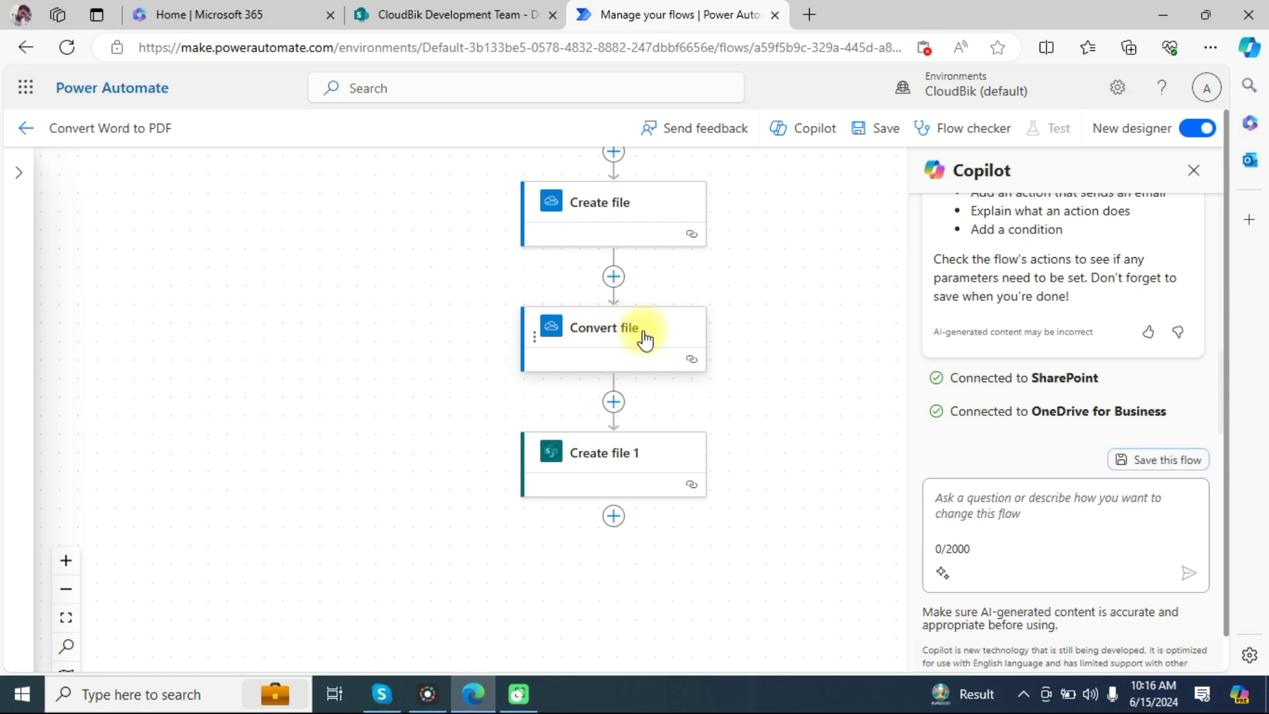
Step: Add a OneDrive Delete file step using the Id value, then save the flow
left_click(614, 516)
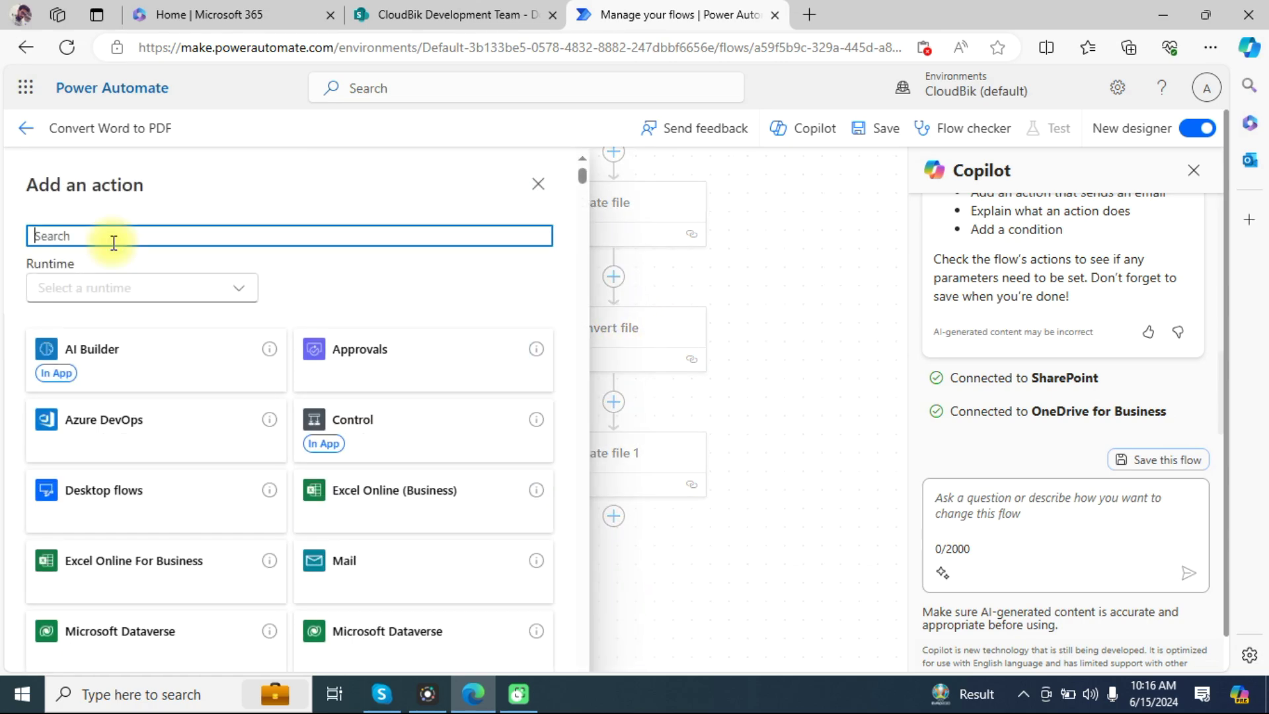
type("delete file")
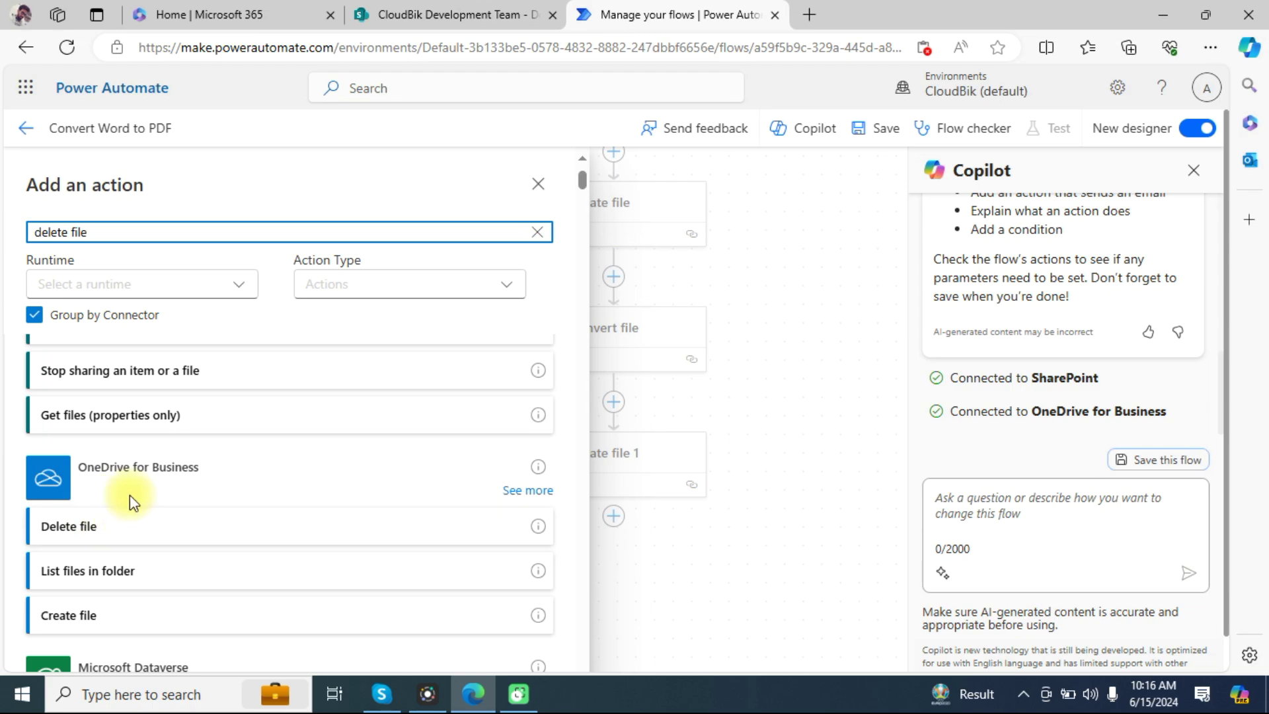
left_click(121, 532)
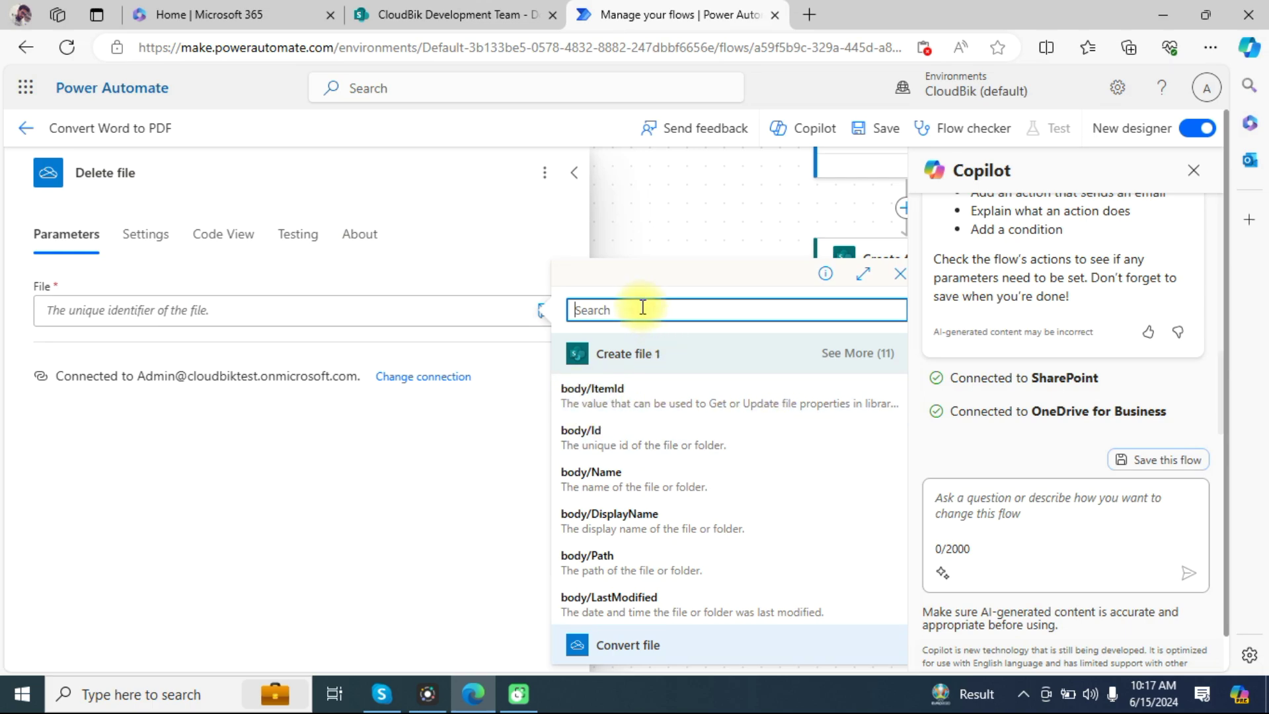
type("id")
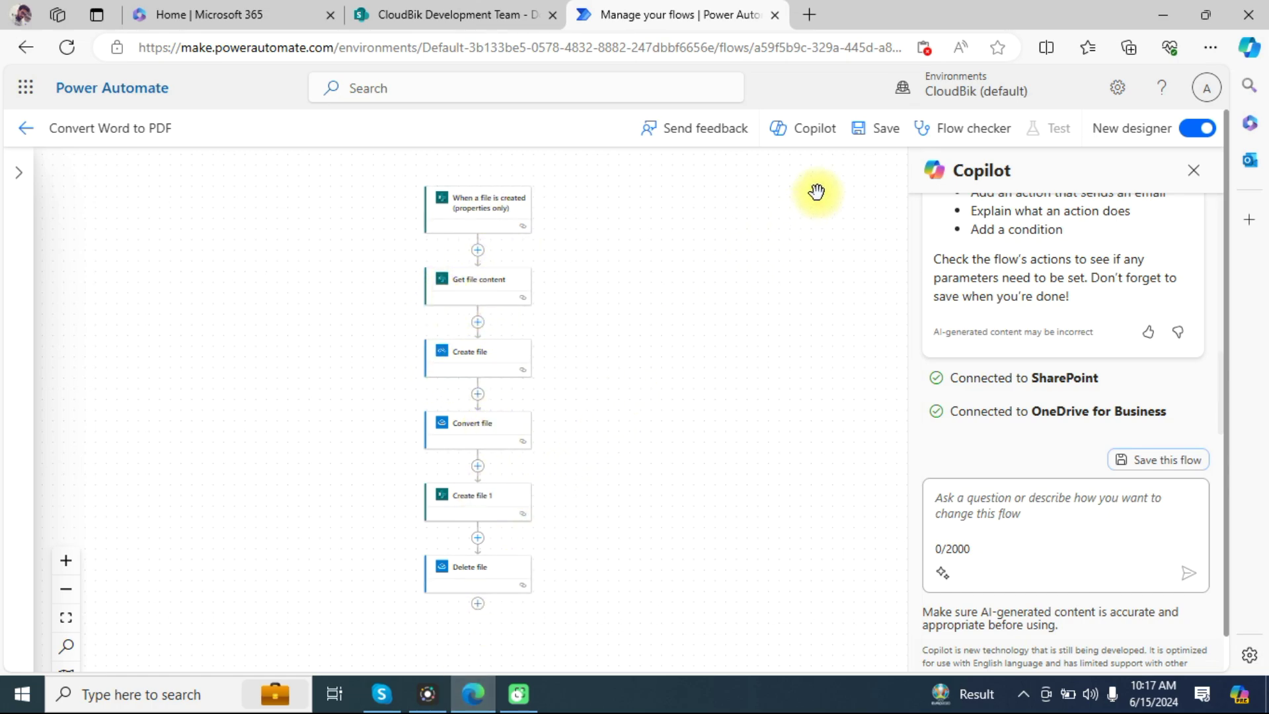
left_click(886, 132)
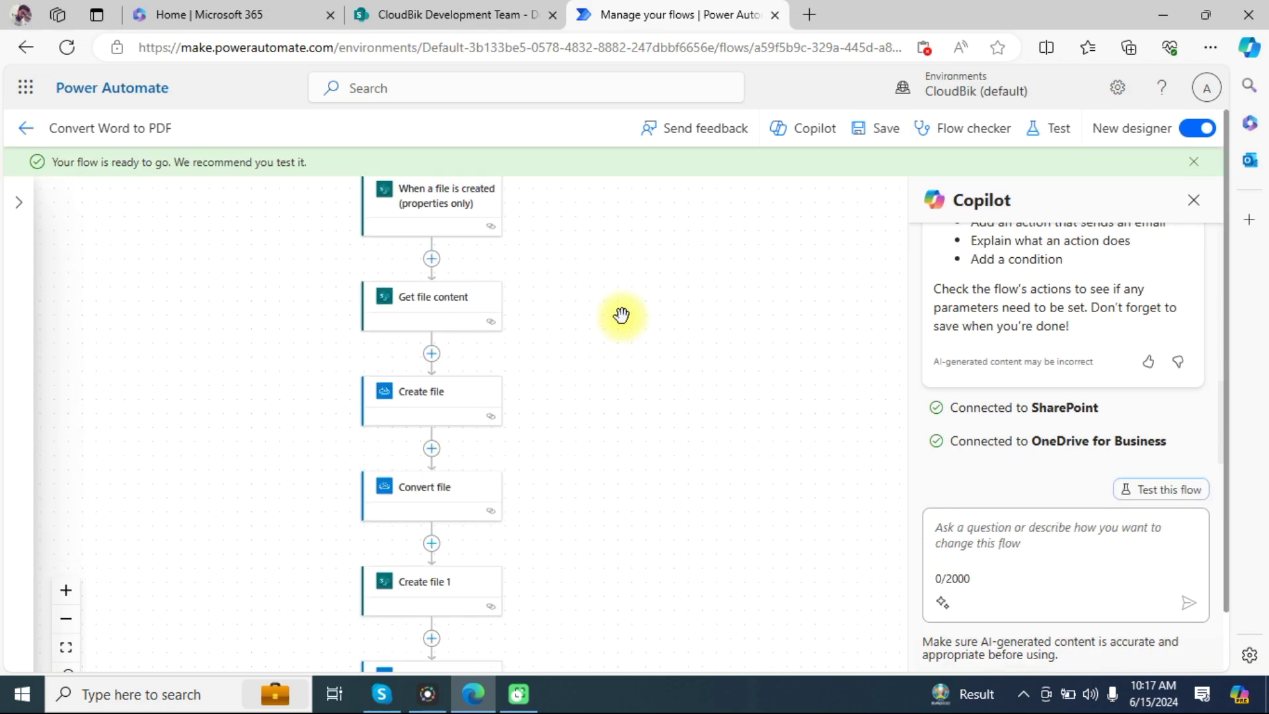
left_click(440, 8)
Step: Create a new Word document reading 'Convert Word to PDF Testing', close it, and refresh the library
left_click(338, 205)
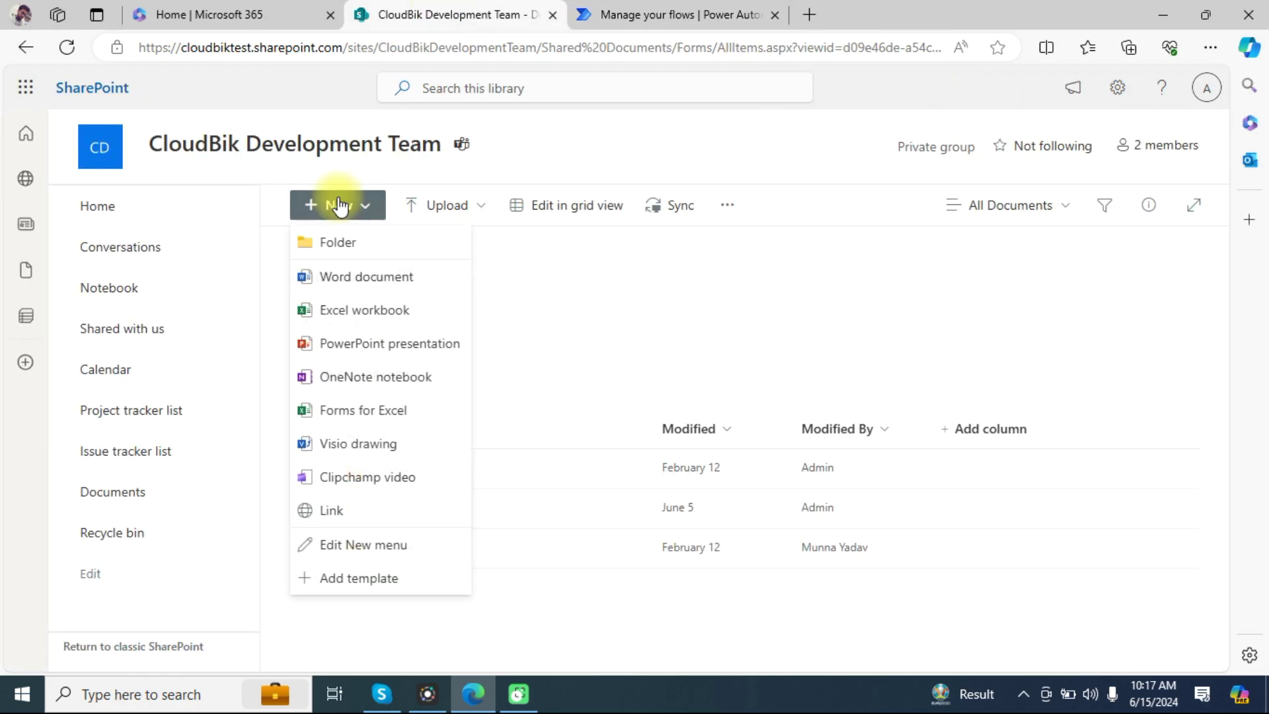
left_click(340, 274)
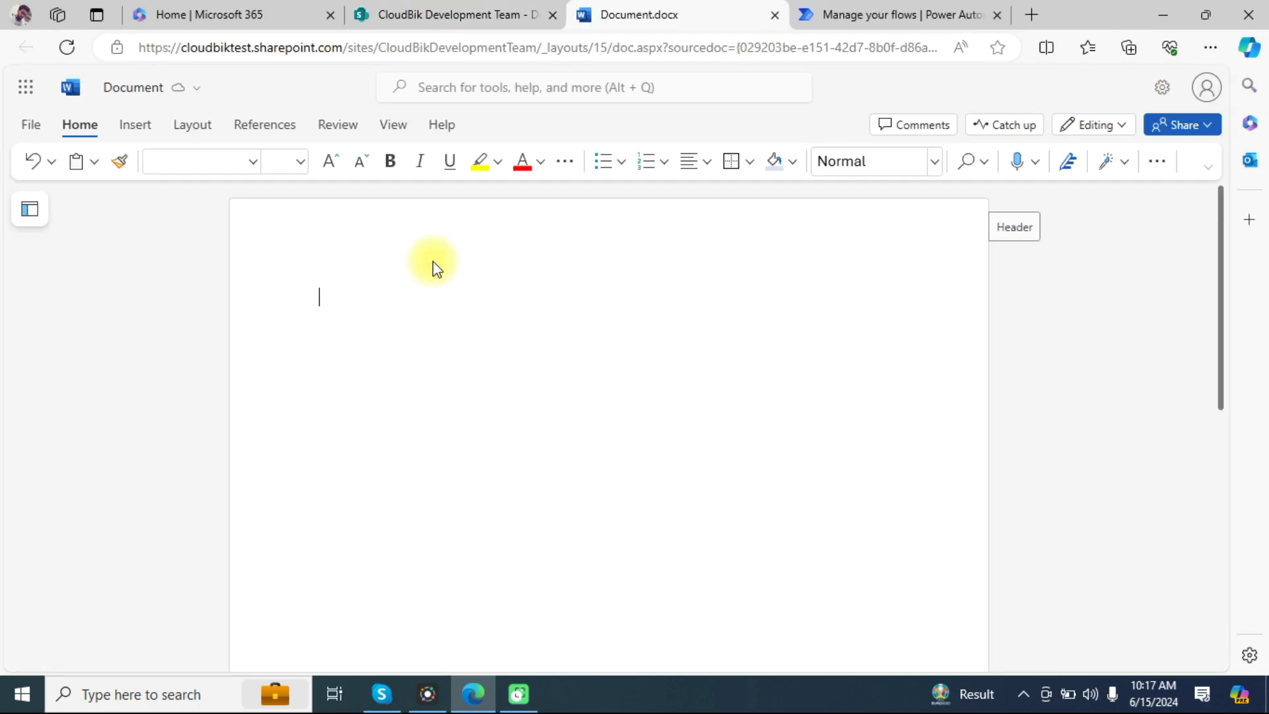
type("Convert Word to PDF Testing")
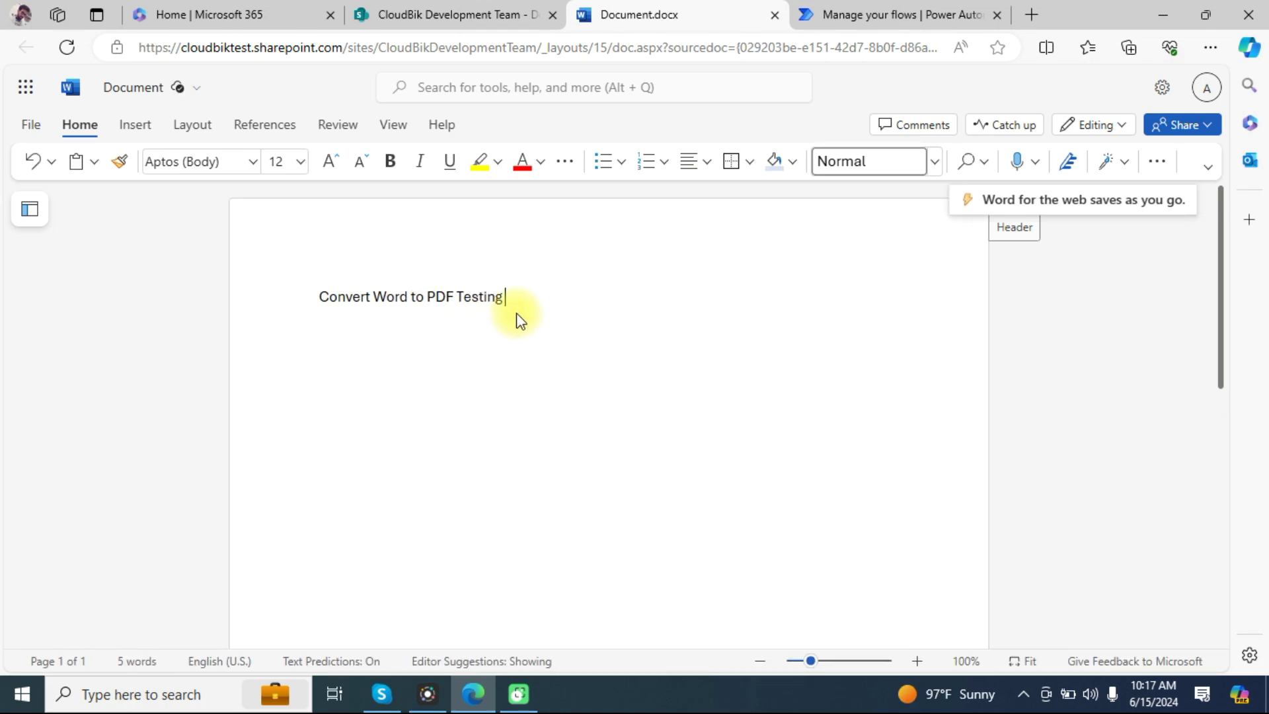
middle_click(669, 13)
key("F5")
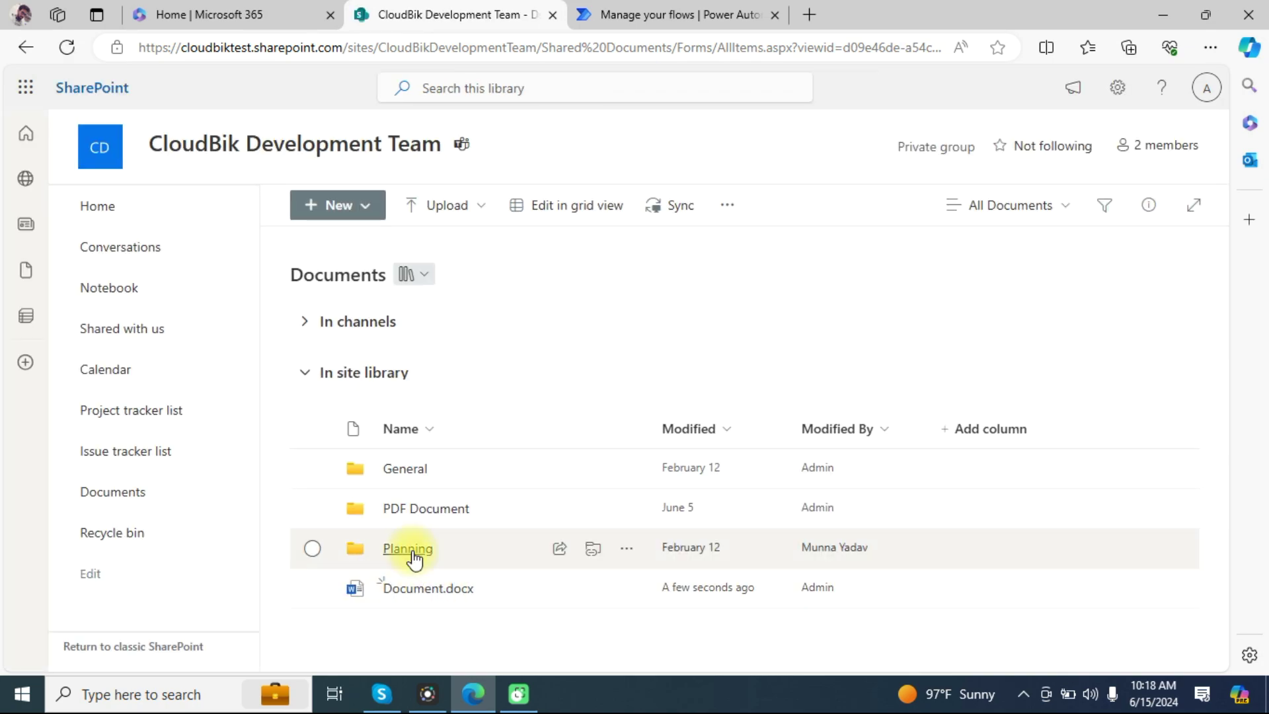
Step: Back in SharePoint, open the PDF Document folder and refresh it to show Document.docx.pdf
left_click(687, 8)
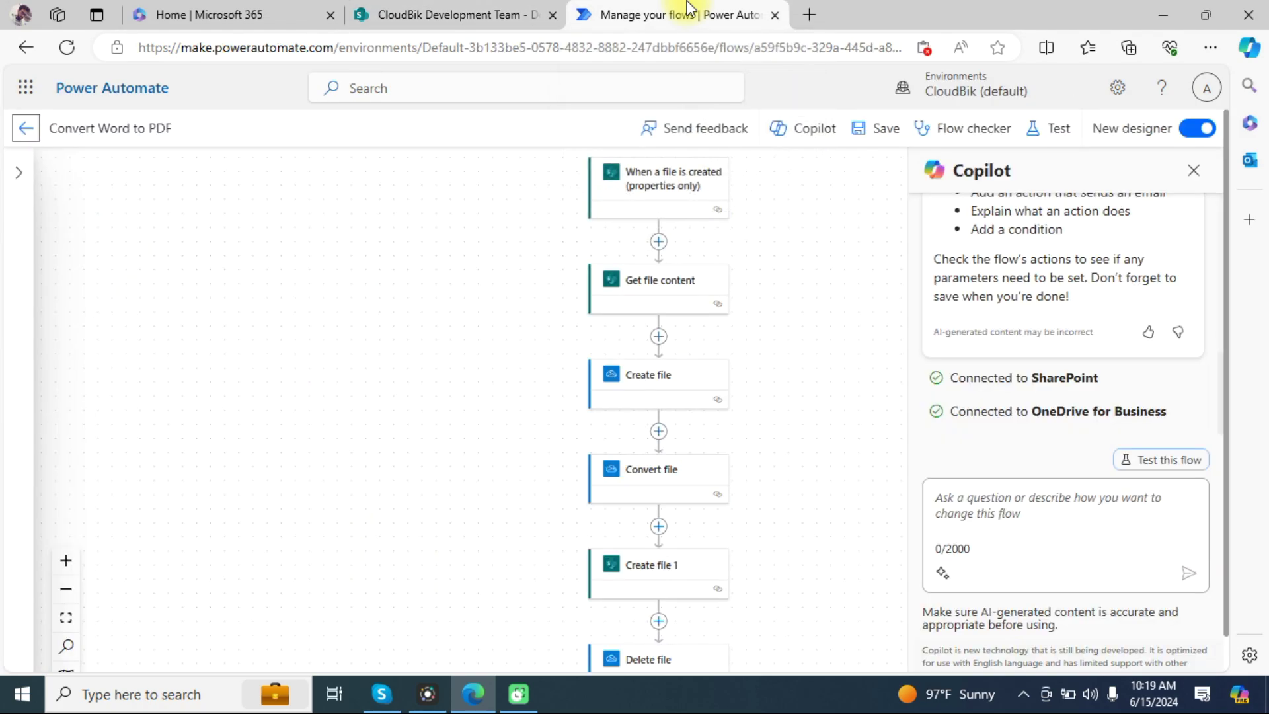
left_click(438, 15)
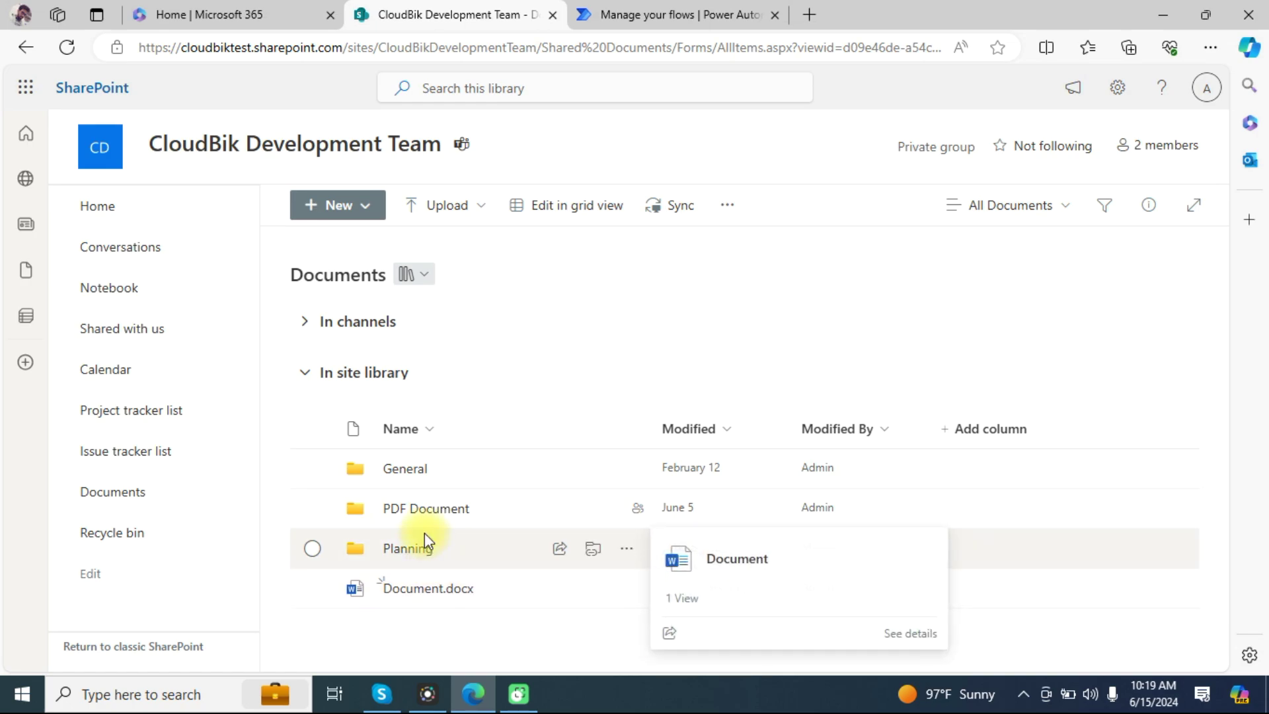
left_click(428, 510)
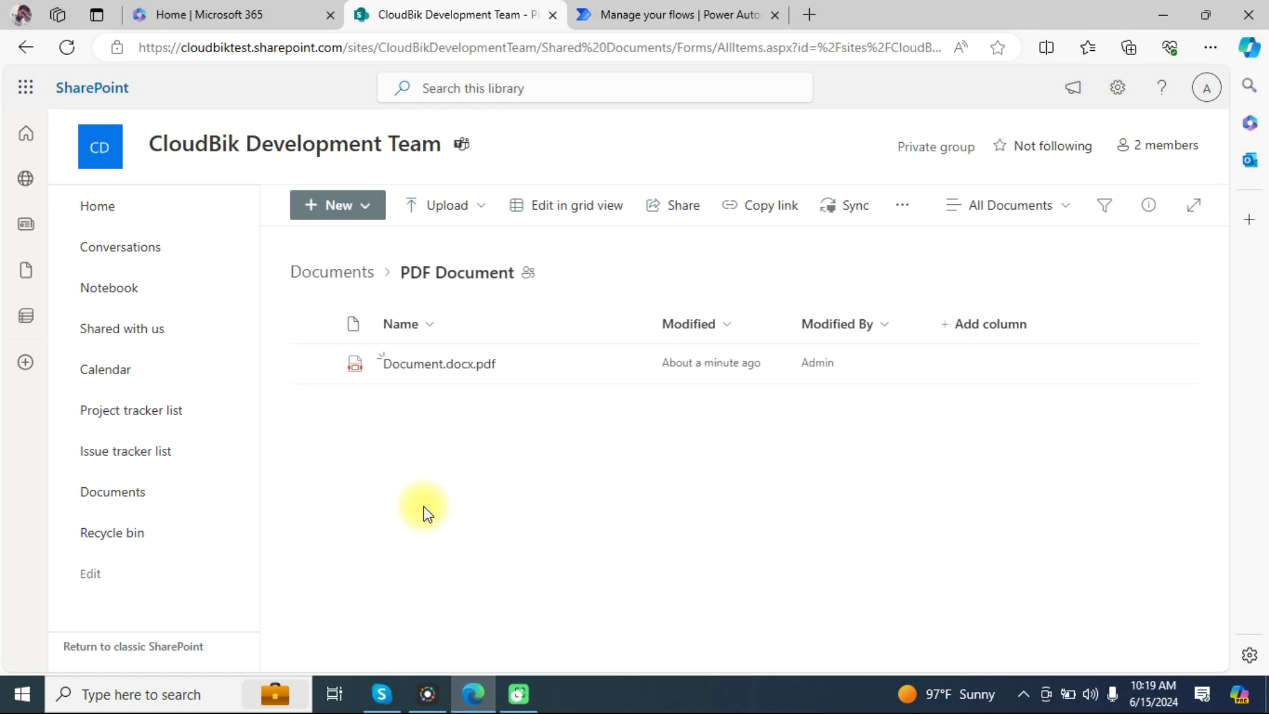
key("F5")
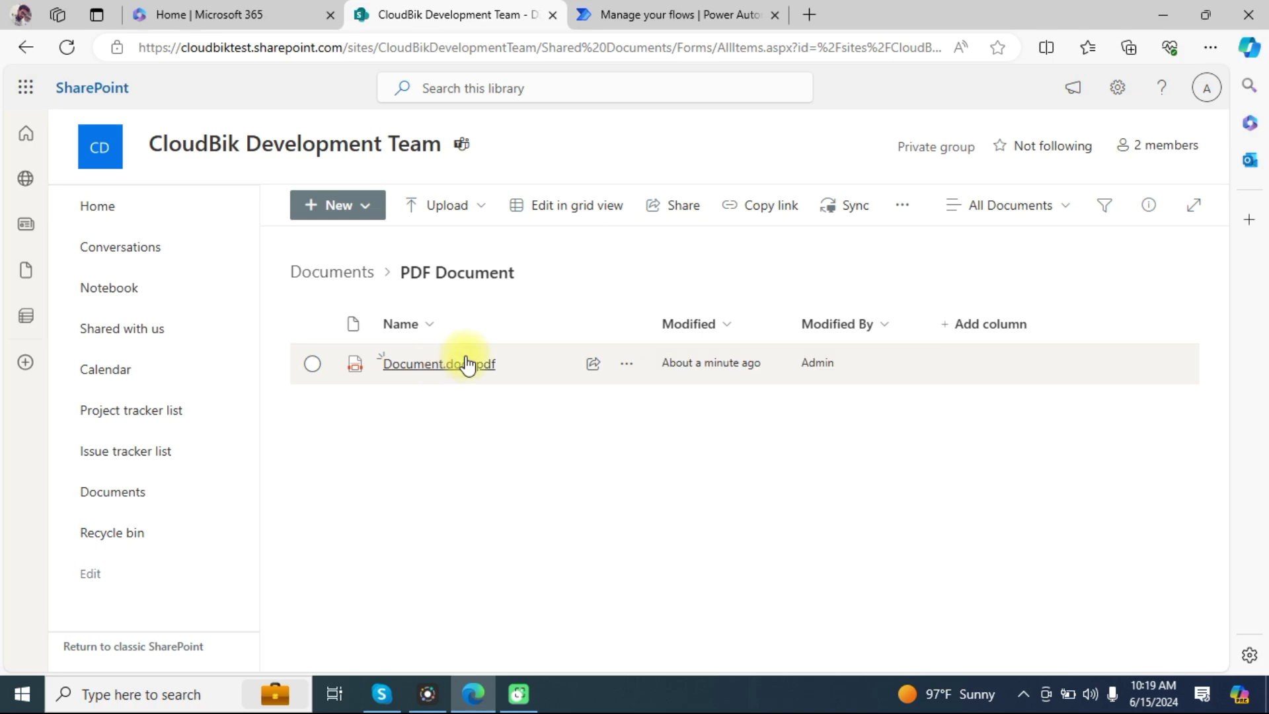
Step: Preview Document.docx.pdf to confirm it reads 'Convert Word to PDF Testing', then return to the Documents library
left_click(467, 363)
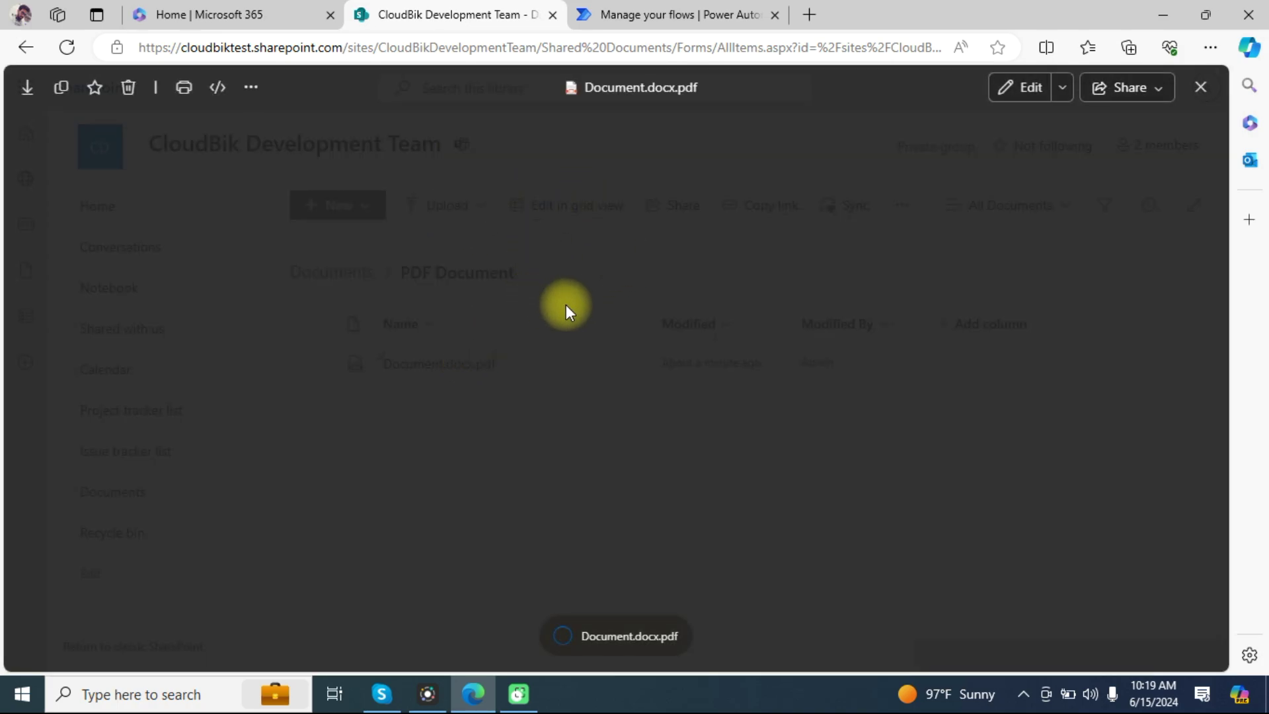
left_click_drag(429, 169, 558, 178)
left_click(582, 182)
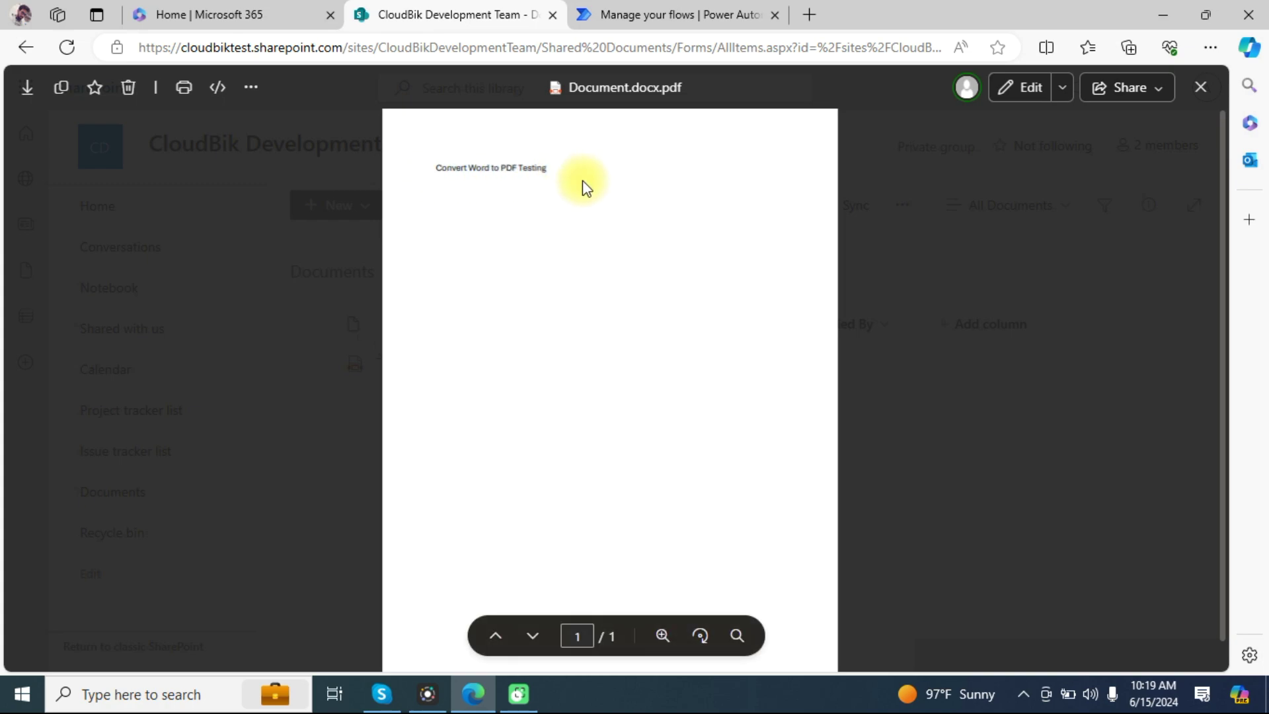
left_click(1201, 87)
left_click(667, 15)
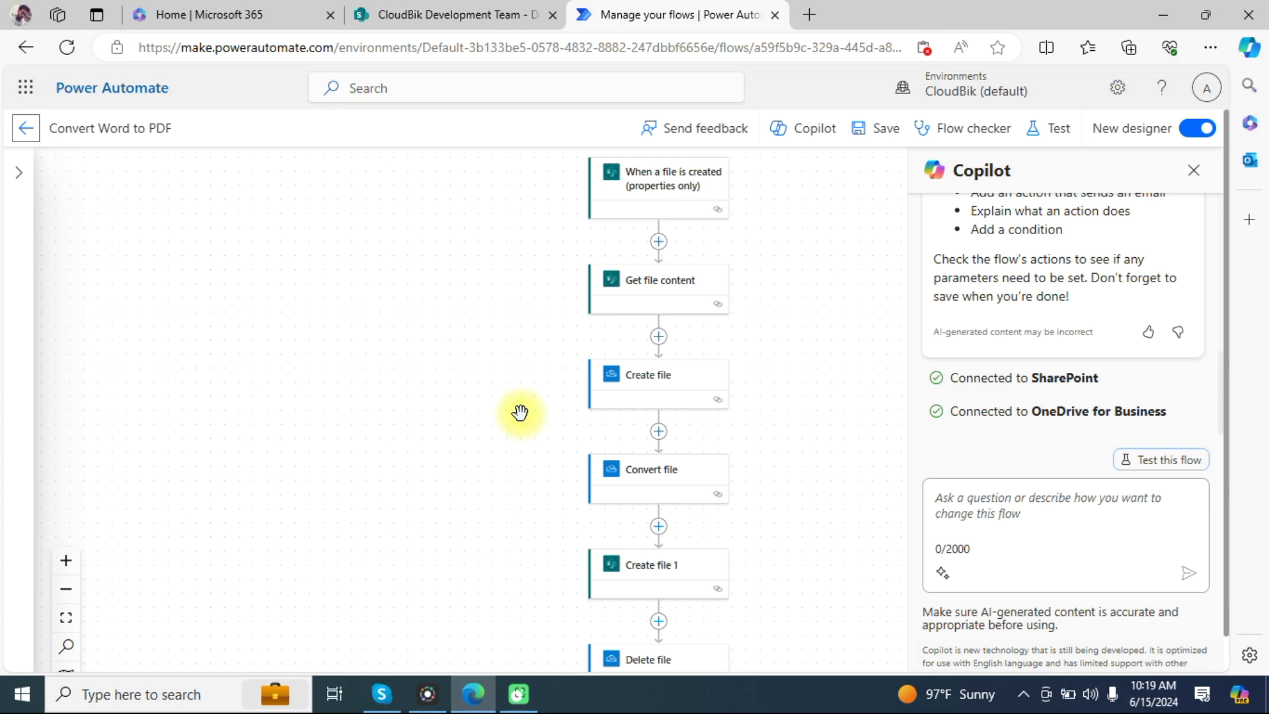
left_click(514, 8)
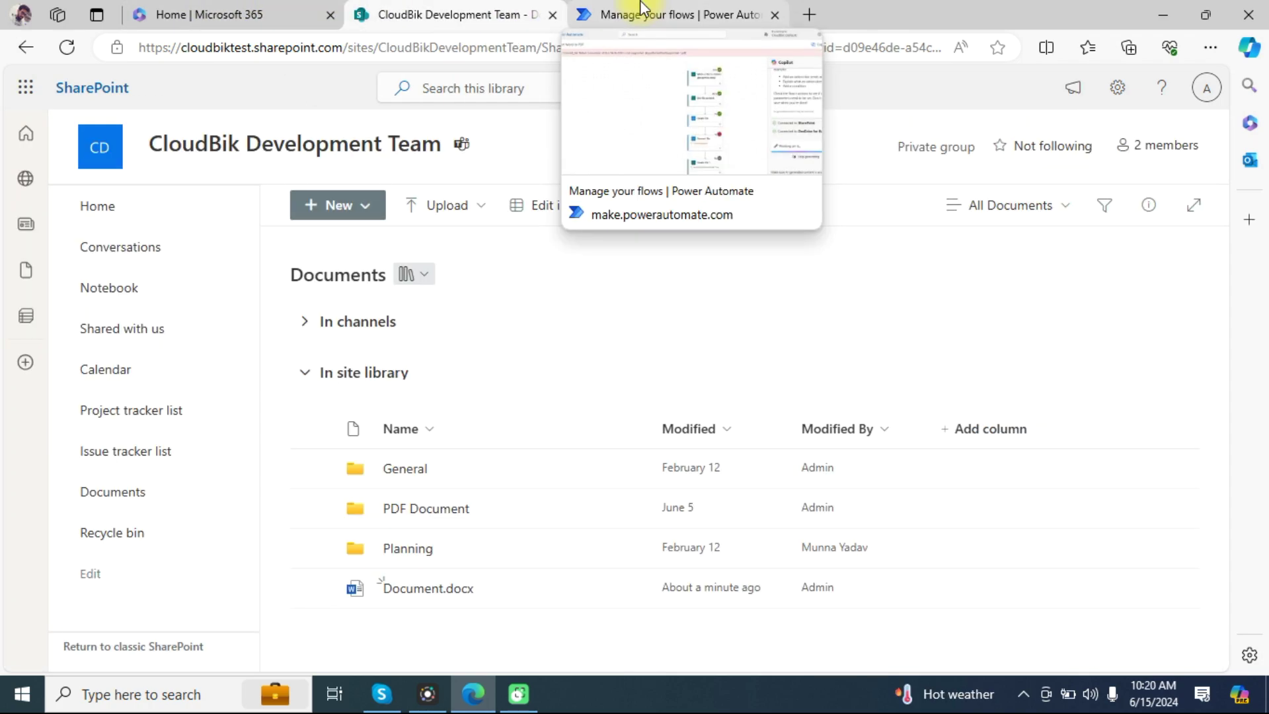